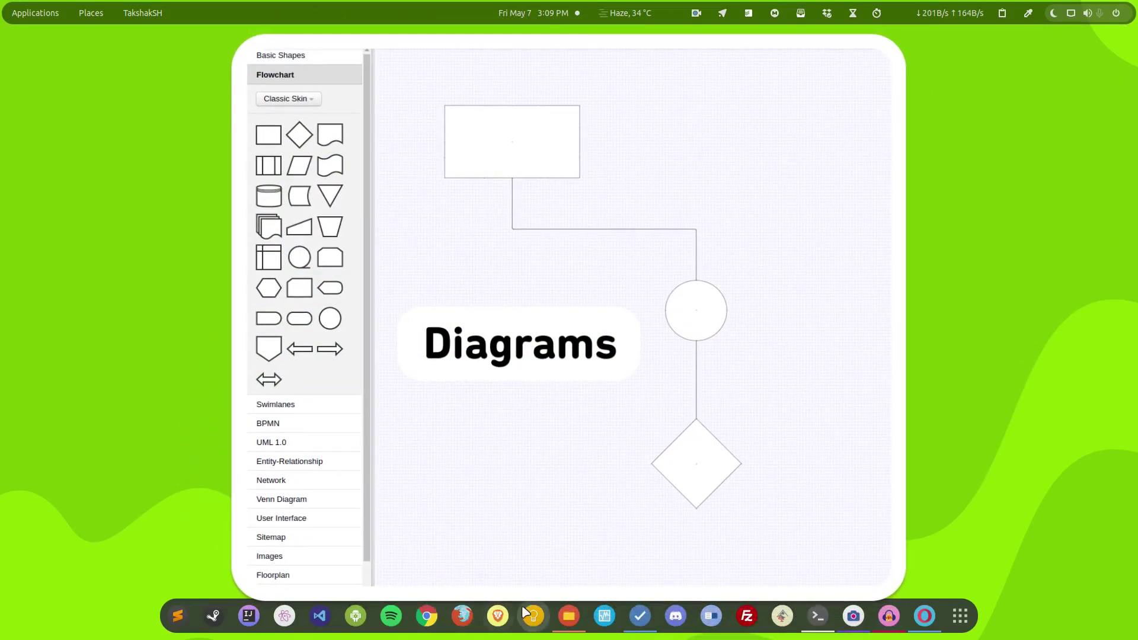
# - Launch the Brave browser from the dock
pyautogui.click(498, 617)
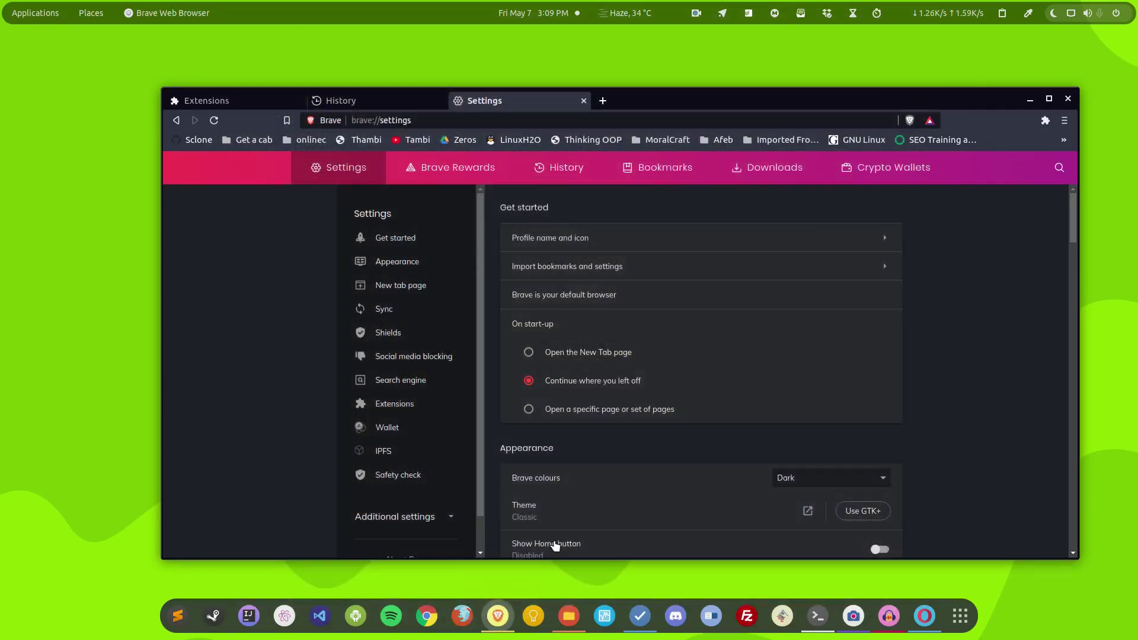
# - Close the History and Extensions tabs and load the copied Gliffy Diagrams store link in a new tab
pyautogui.click(439, 101)
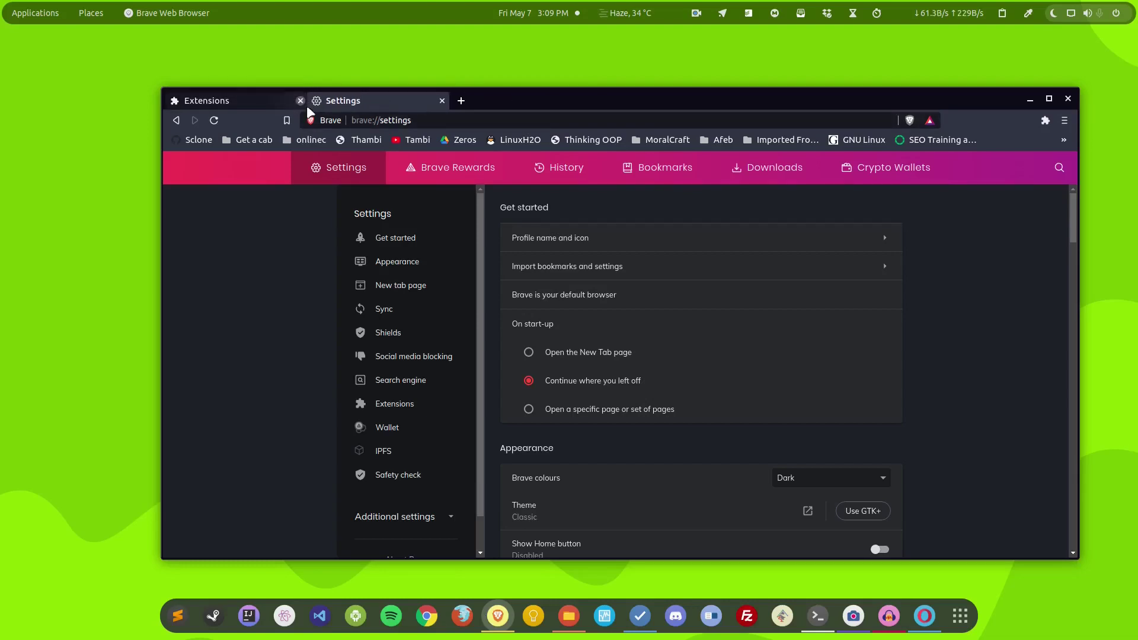
pyautogui.click(300, 101)
pyautogui.click(320, 100)
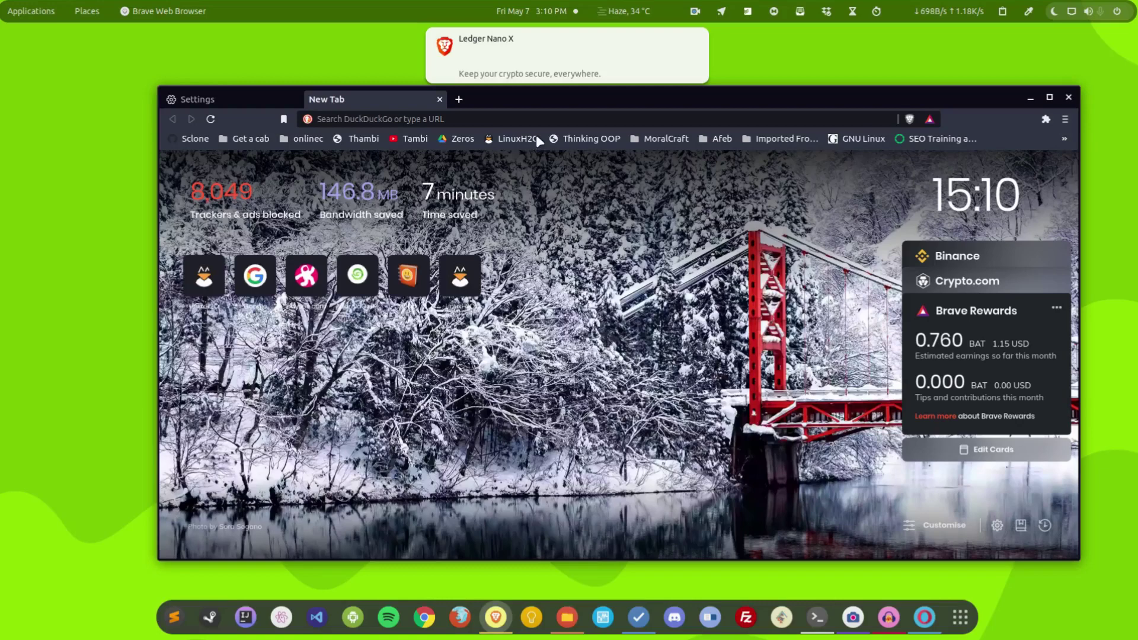
pyautogui.rightClick(391, 119)
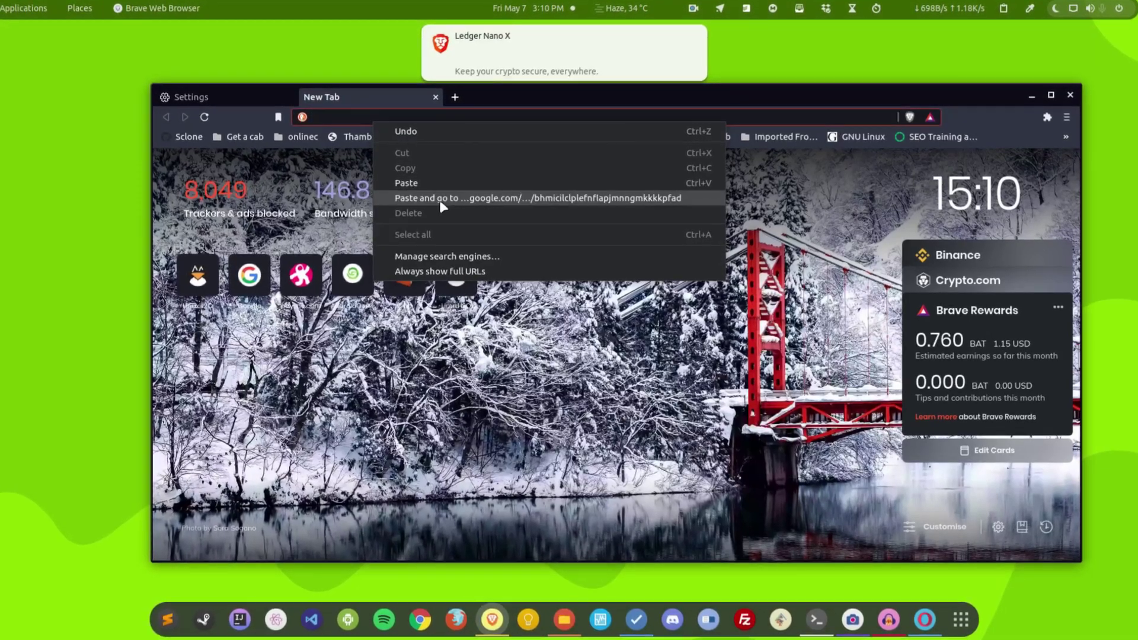
pyautogui.click(438, 195)
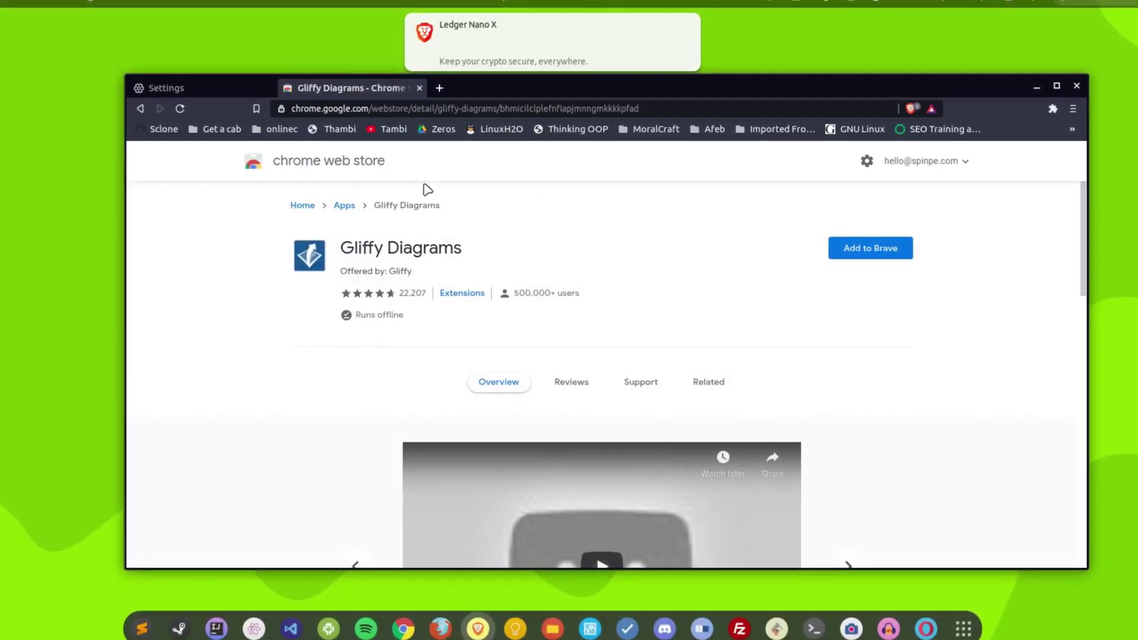
# - Search the Chrome Web Store home page for 'gliffy' and review the results
pyautogui.click(301, 205)
pyautogui.click(328, 205)
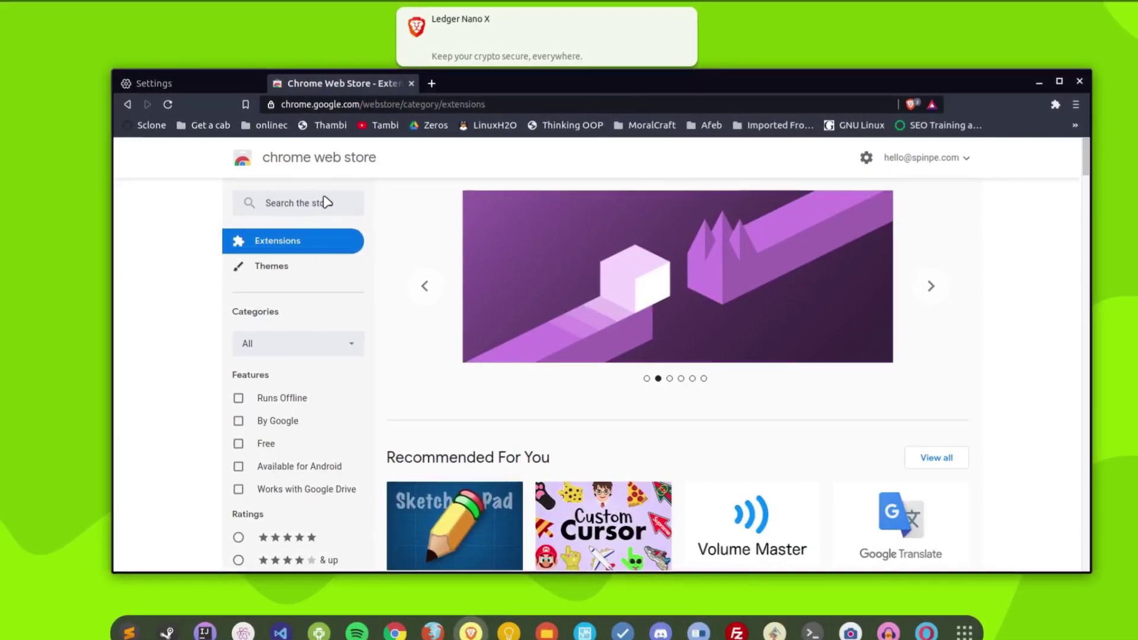
pyautogui.write('gliff')
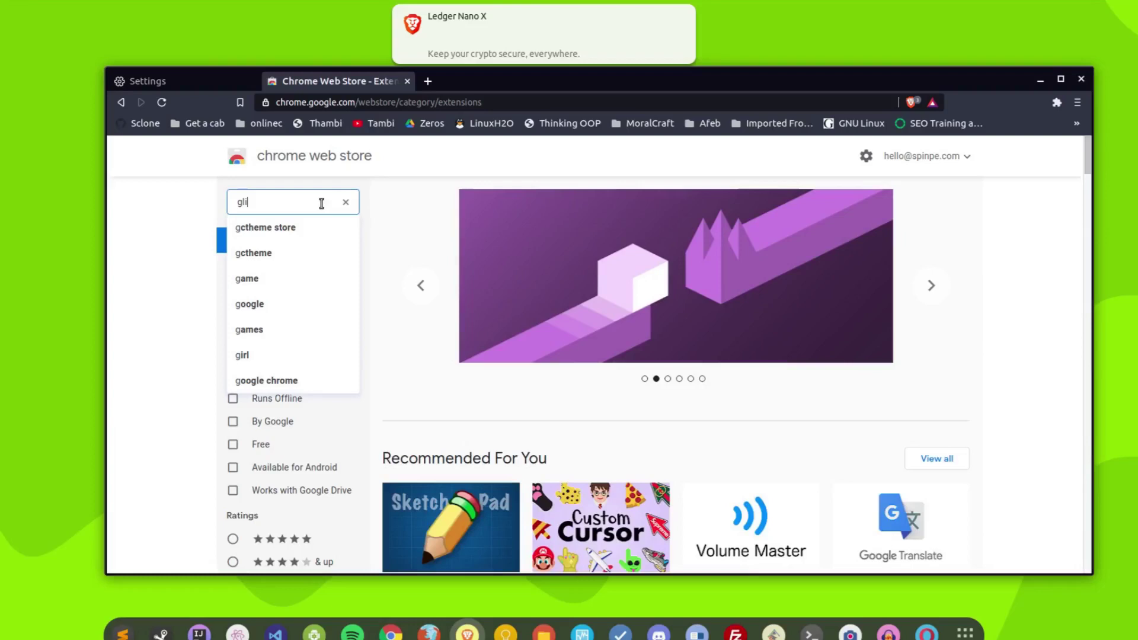
pyautogui.write('y')
pyautogui.press('Return')
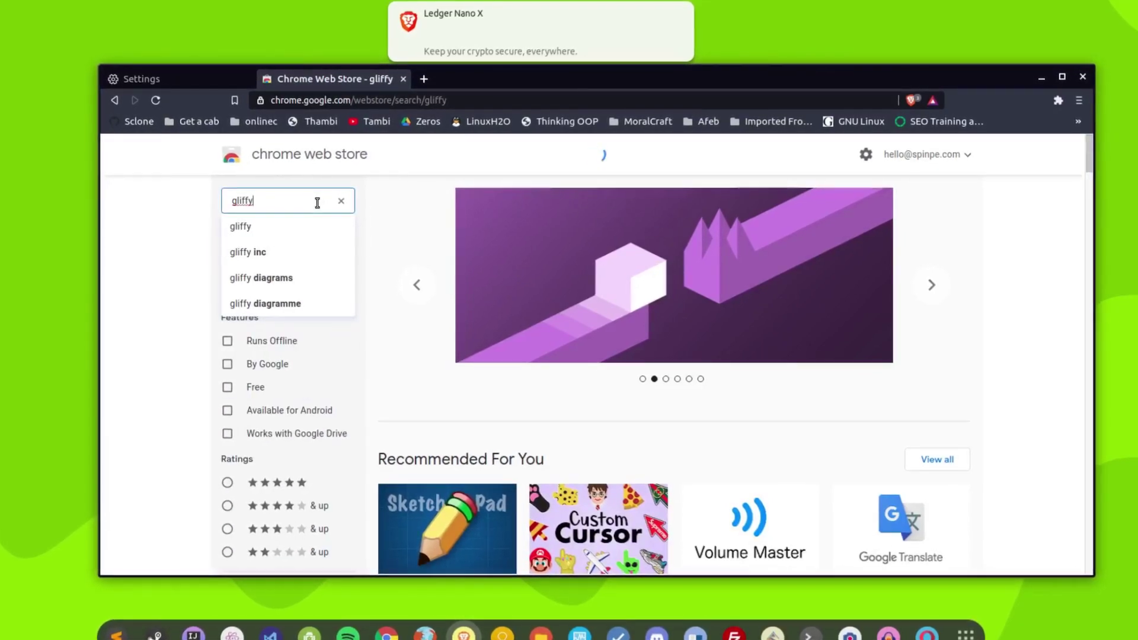
pyautogui.scroll(-2, 298, 257)
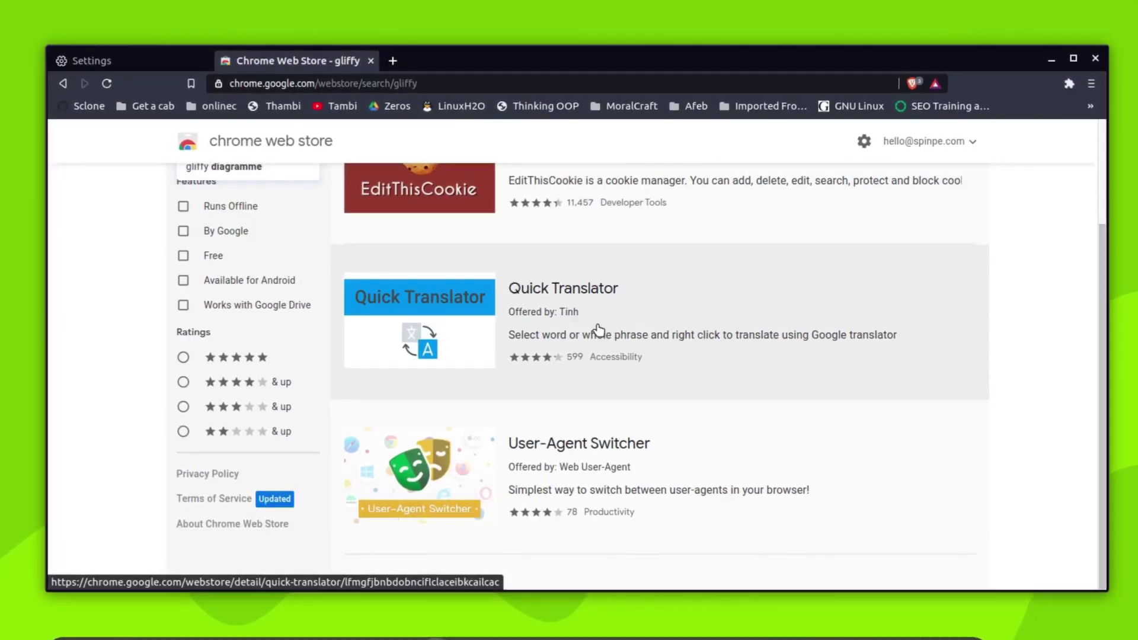
pyautogui.scroll(3, 509, 315)
pyautogui.click(453, 82)
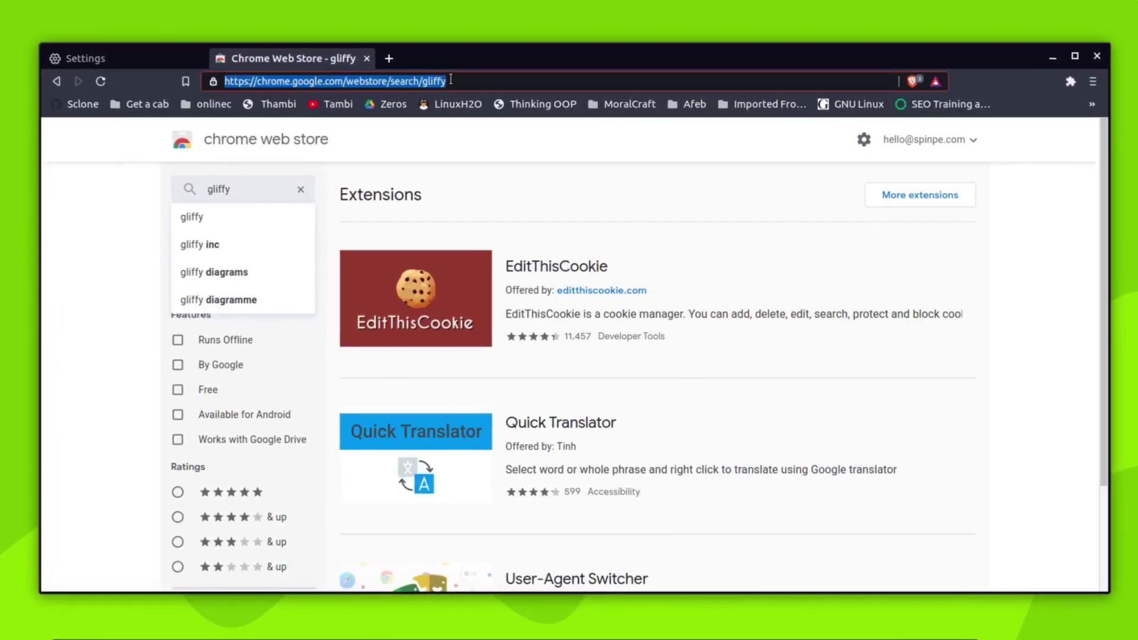
pyautogui.write('https://chrome.google.com/webstore/detail/gliffy-diagrams/bhmicilclplefnflapjmnngmkkkpfad')
pyautogui.press('Return')
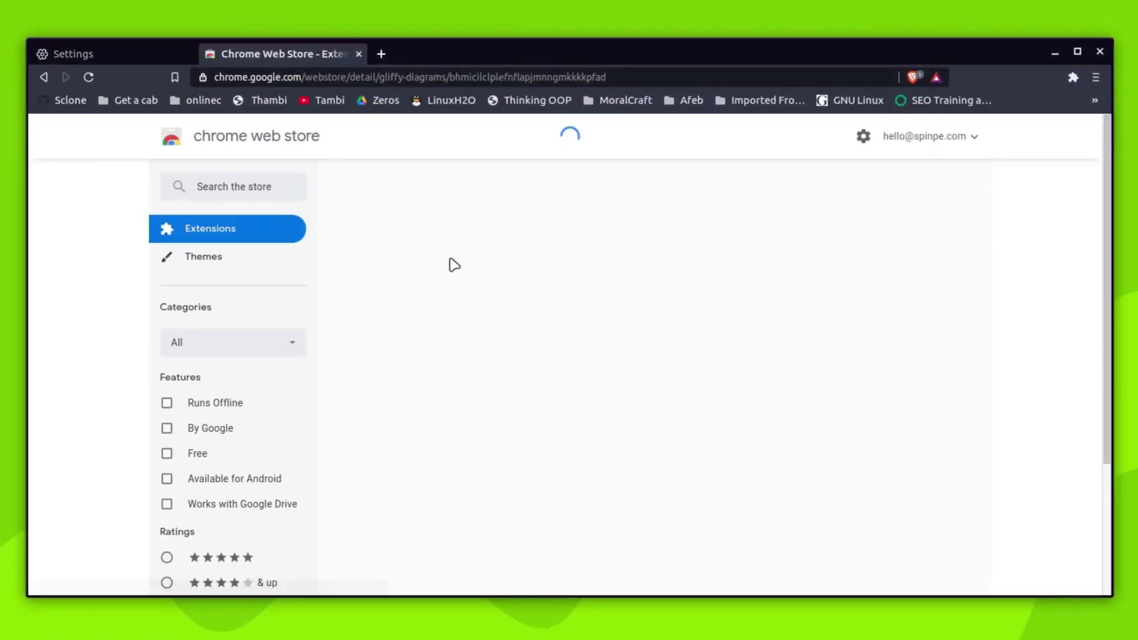
pyautogui.moveTo(265, 234); pyautogui.dragTo(594, 226)
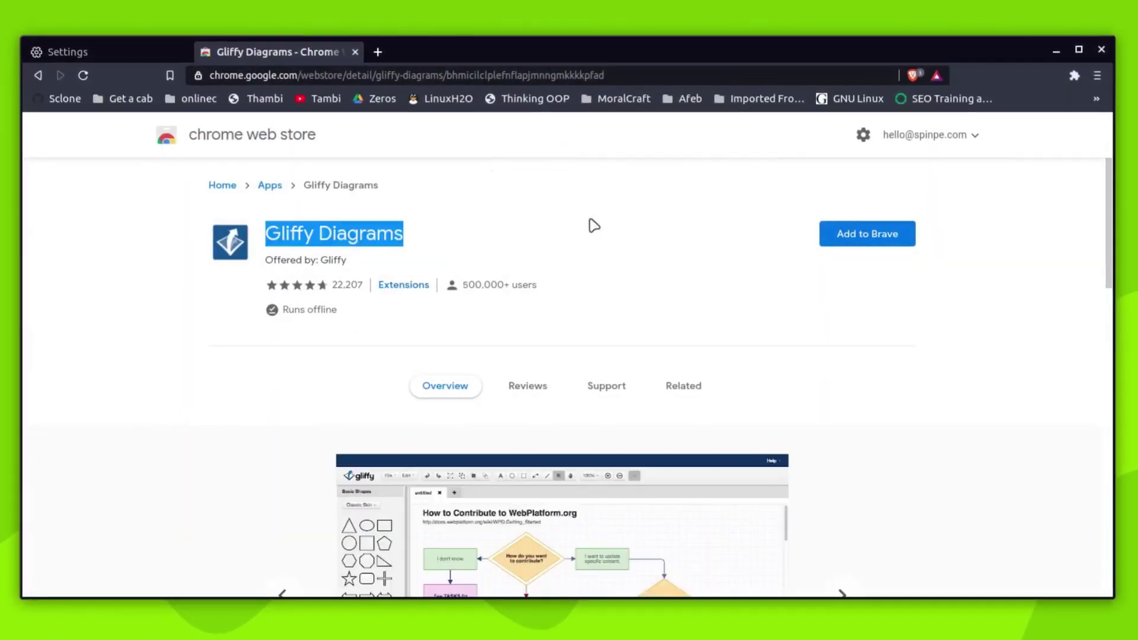
pyautogui.scroll(-10, 595, 226)
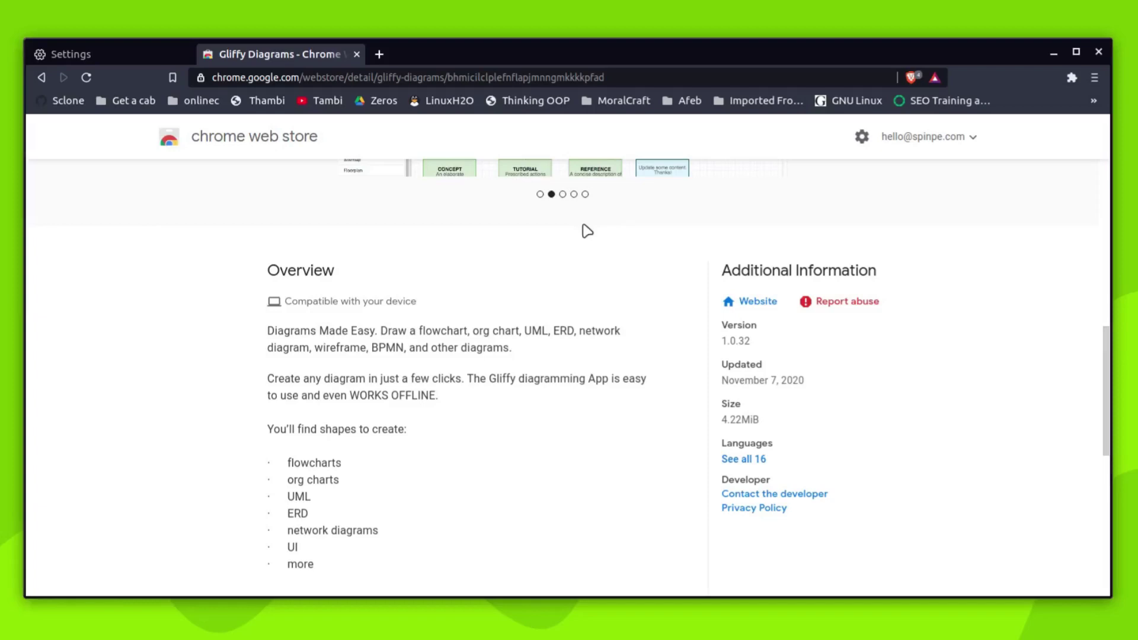
pyautogui.scroll(5, 610, 272)
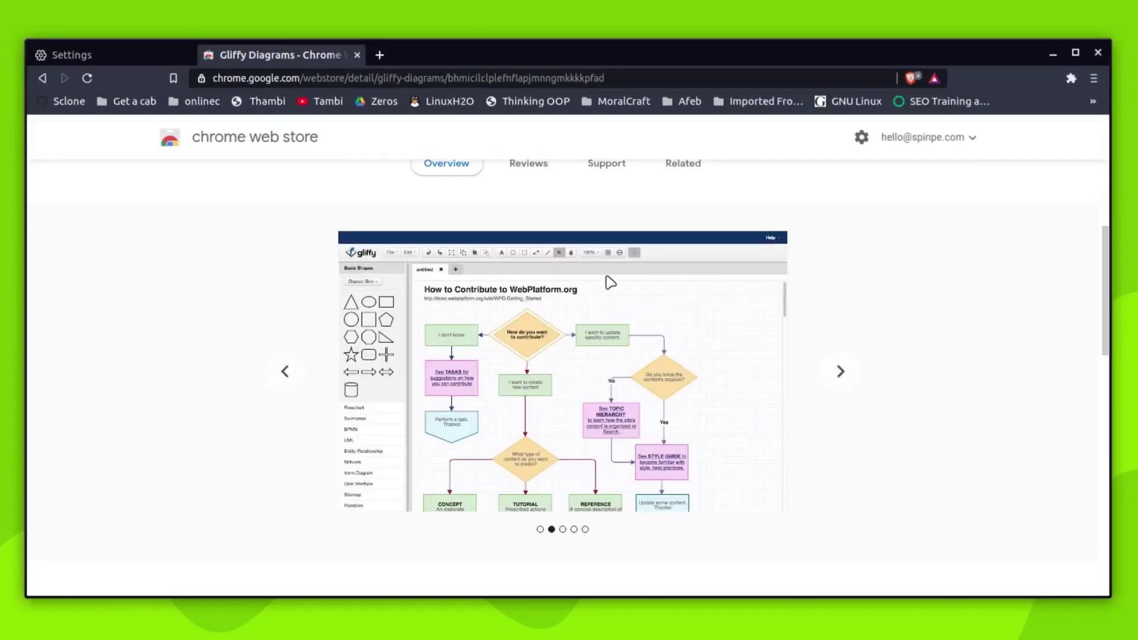
pyautogui.scroll(-5, 610, 283)
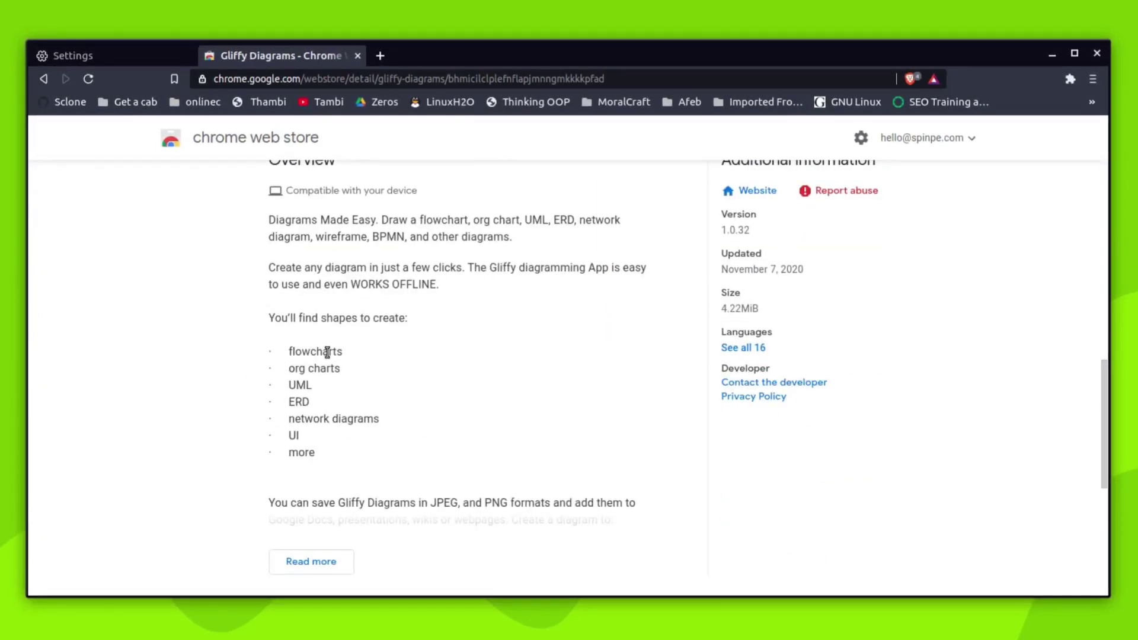
pyautogui.doubleClick(298, 385)
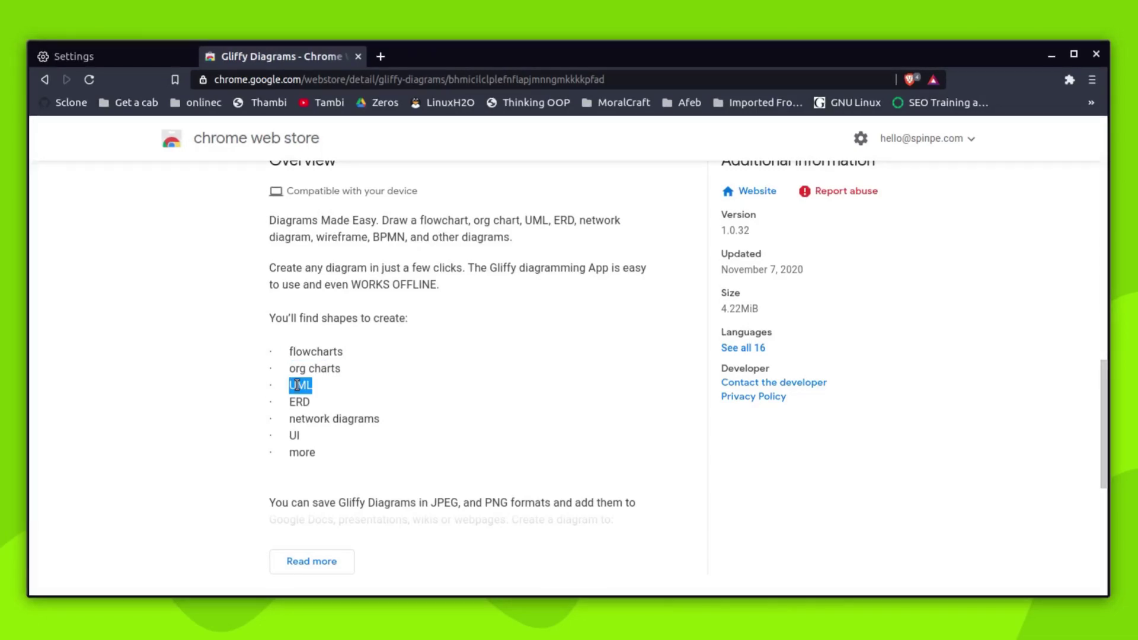
pyautogui.tripleClick(327, 420)
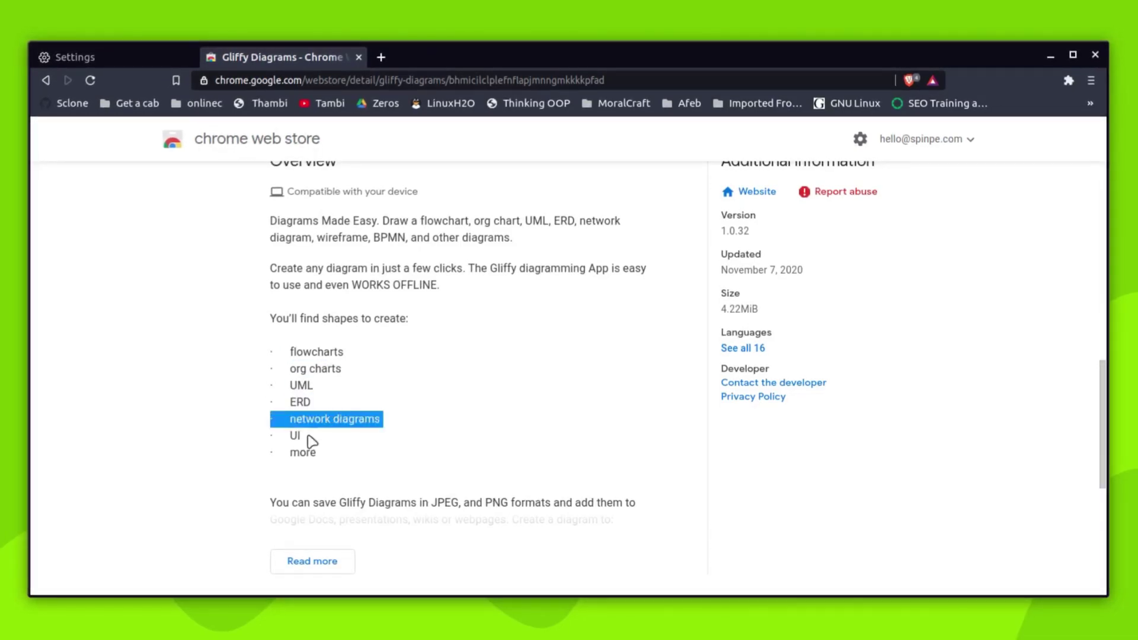
pyautogui.click(362, 419)
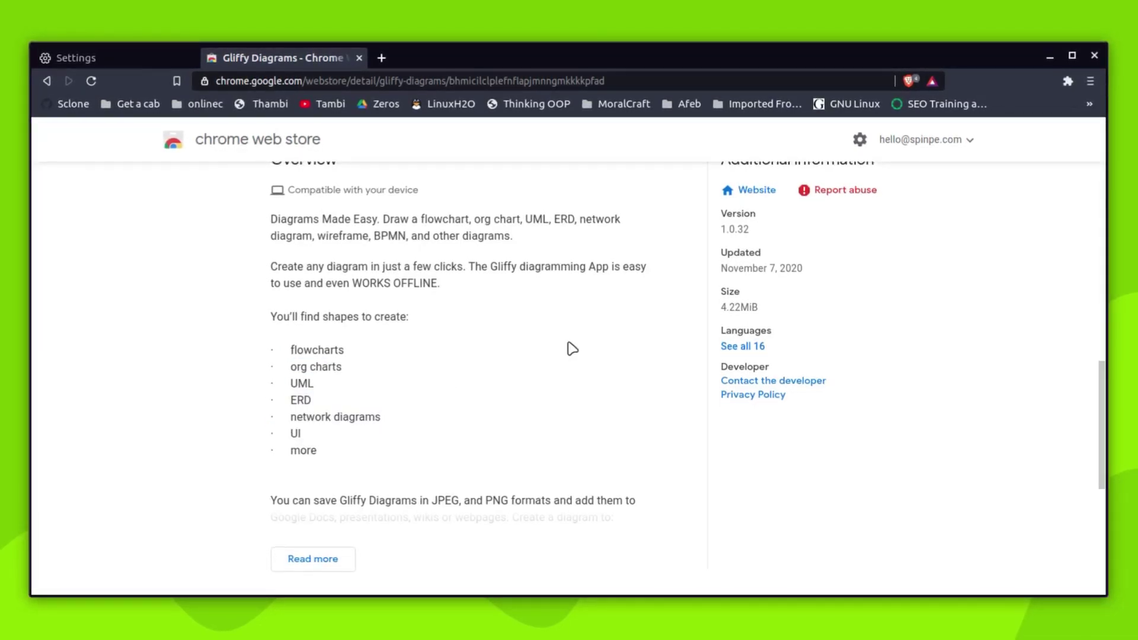
pyautogui.scroll(-3, 521, 365)
pyautogui.scroll(3, 521, 366)
pyautogui.scroll(2, 522, 365)
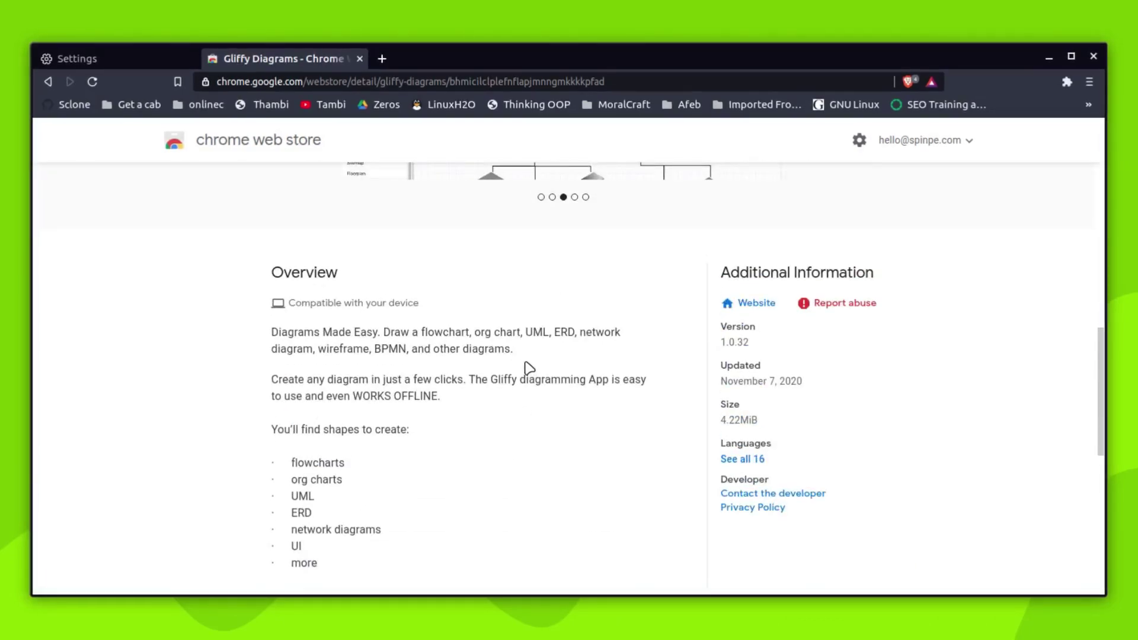
pyautogui.doubleClick(435, 397)
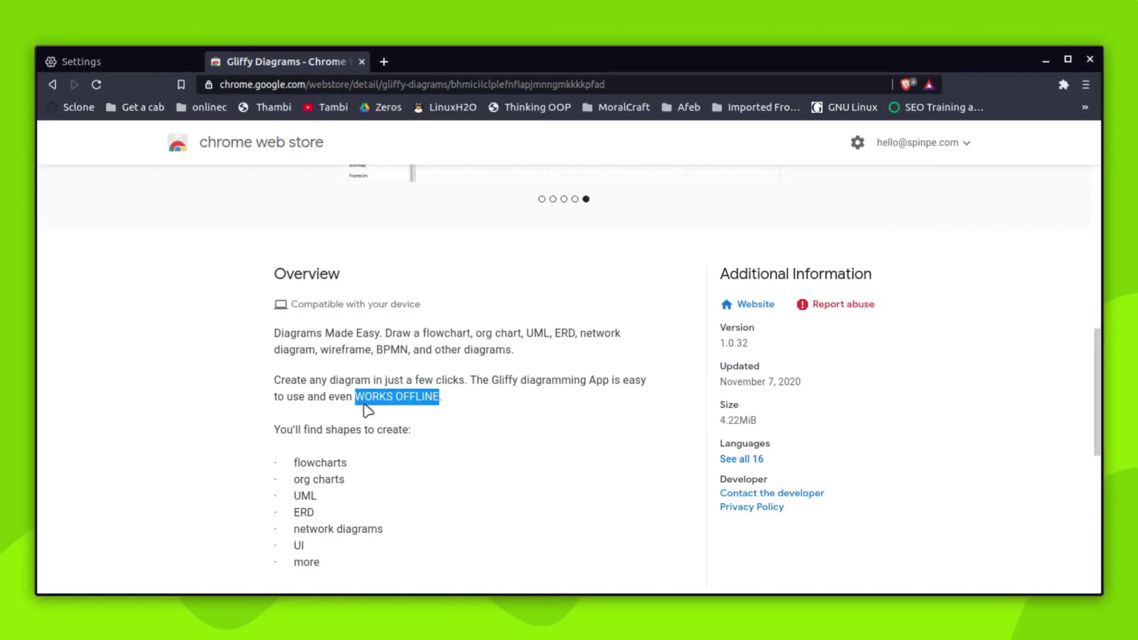
pyautogui.scroll(-5, 361, 409)
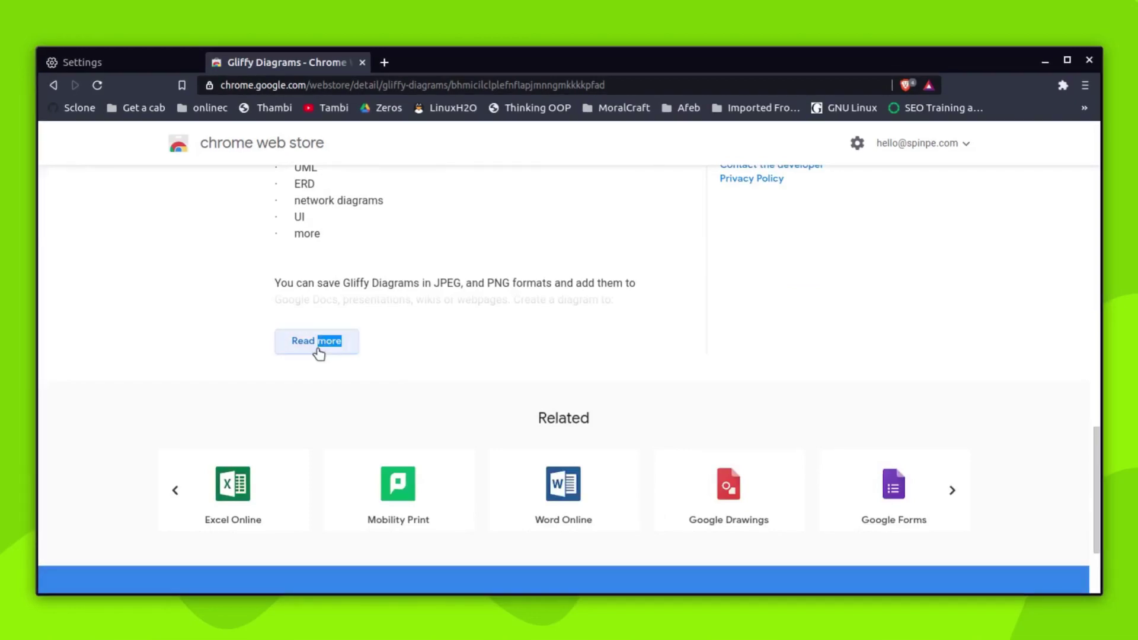
pyautogui.click(318, 344)
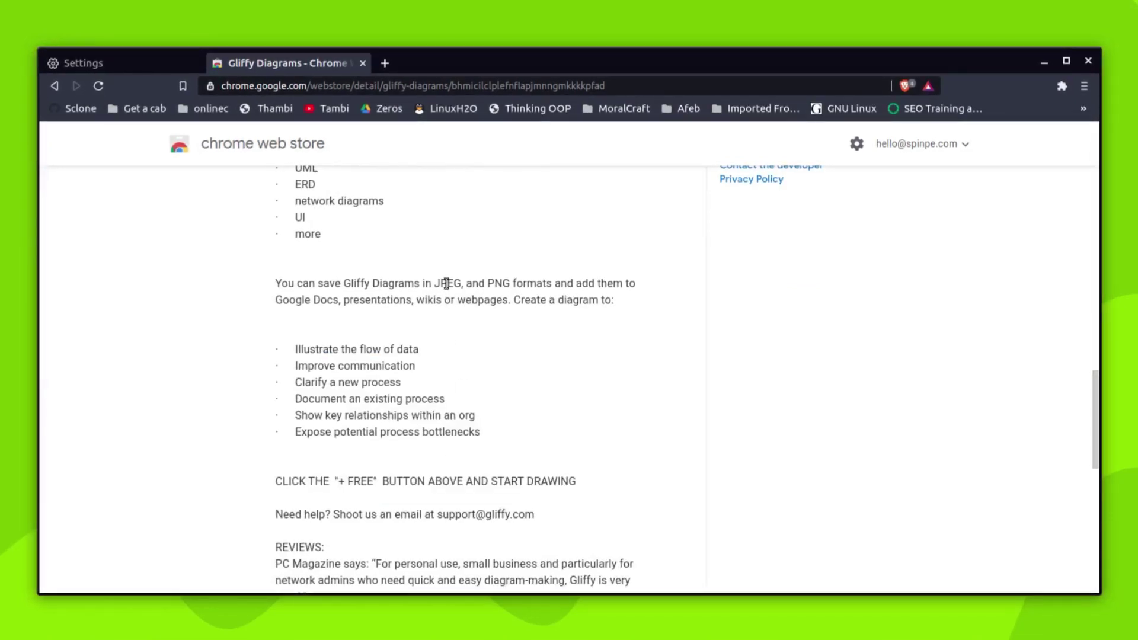
pyautogui.click(492, 289)
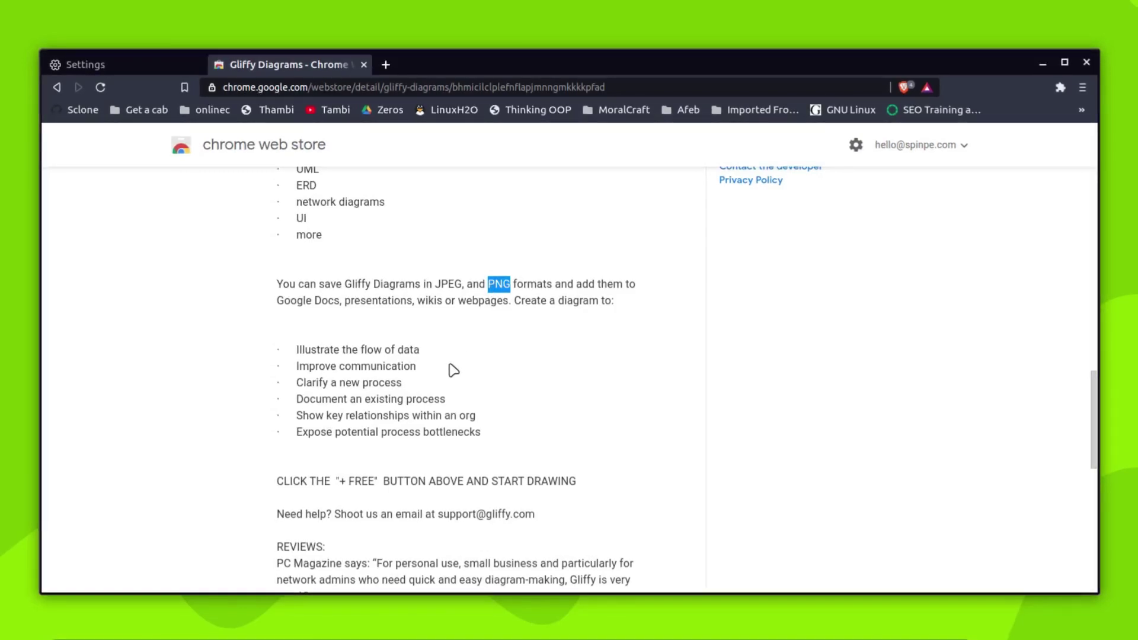
pyautogui.tripleClick(372, 305)
pyautogui.click(490, 303)
pyautogui.tripleClick(492, 304)
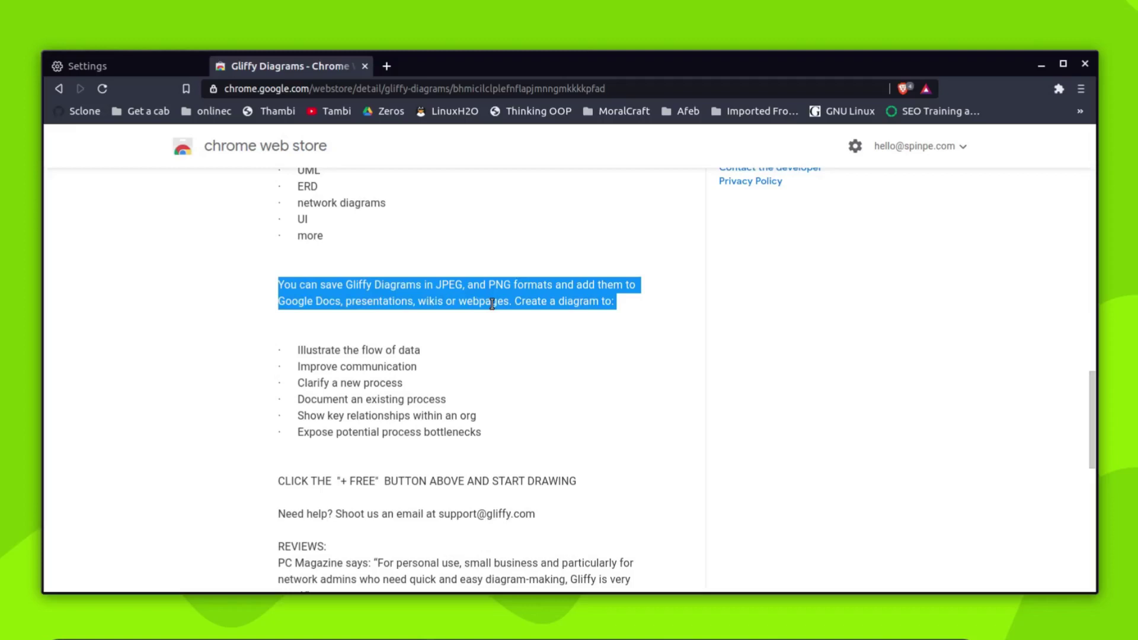
pyautogui.doubleClick(492, 304)
pyautogui.tripleClick(492, 304)
pyautogui.scroll(-3, 497, 313)
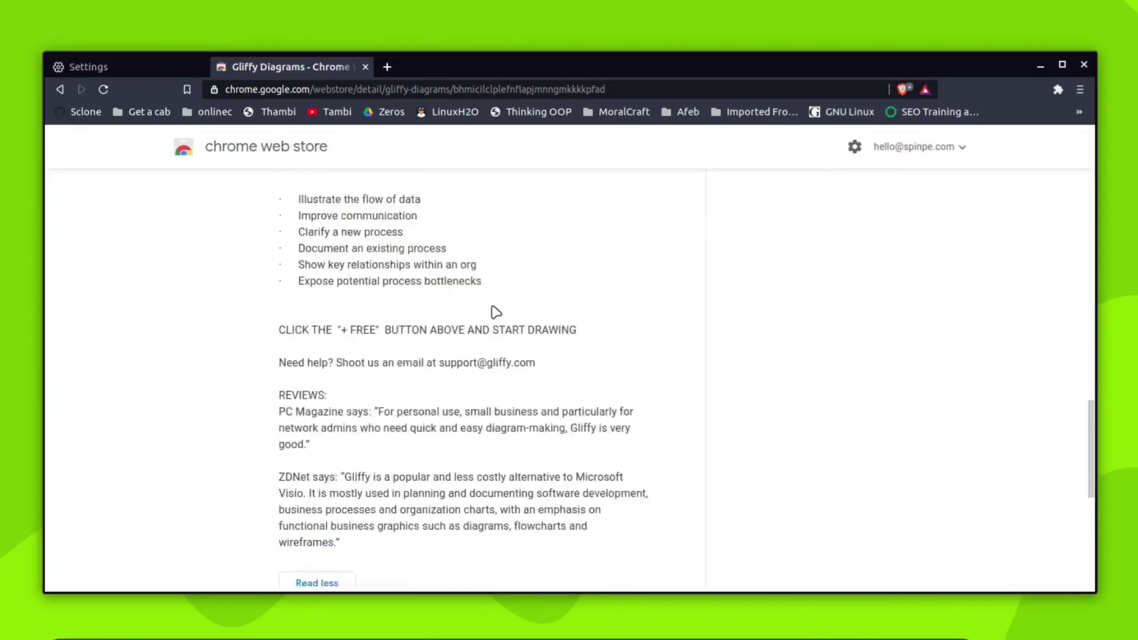
pyautogui.scroll(15, 623, 412)
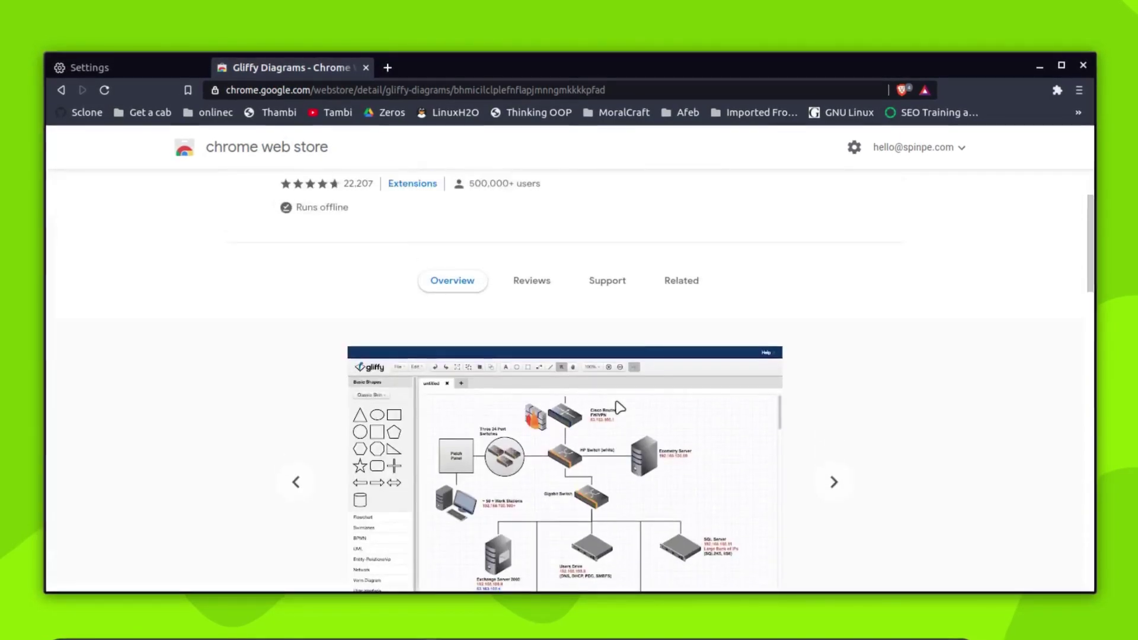
pyautogui.scroll(2, 616, 403)
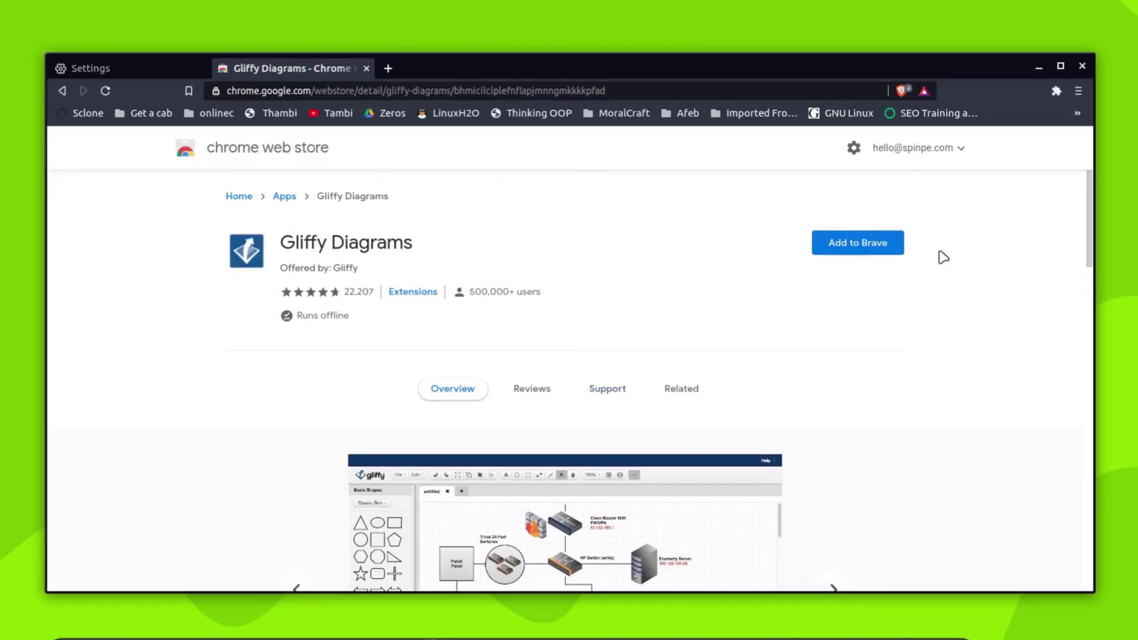
# - Add Gliffy Diagrams to Brave as an app, then launch it by searching 'gli' in the launcher
pyautogui.click(841, 248)
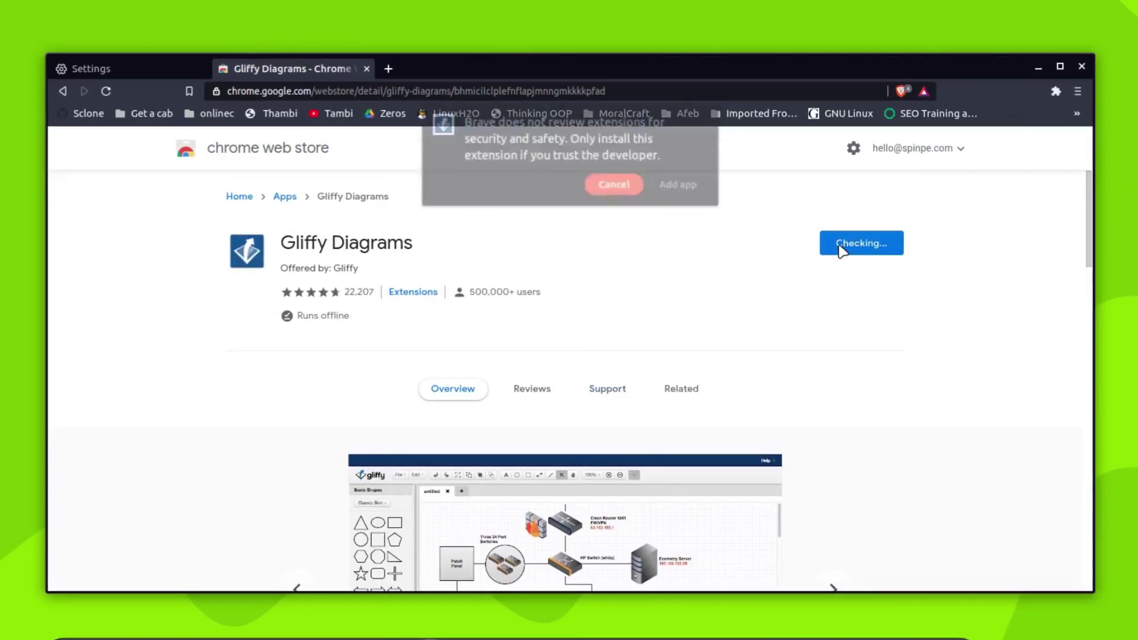
pyautogui.click(701, 187)
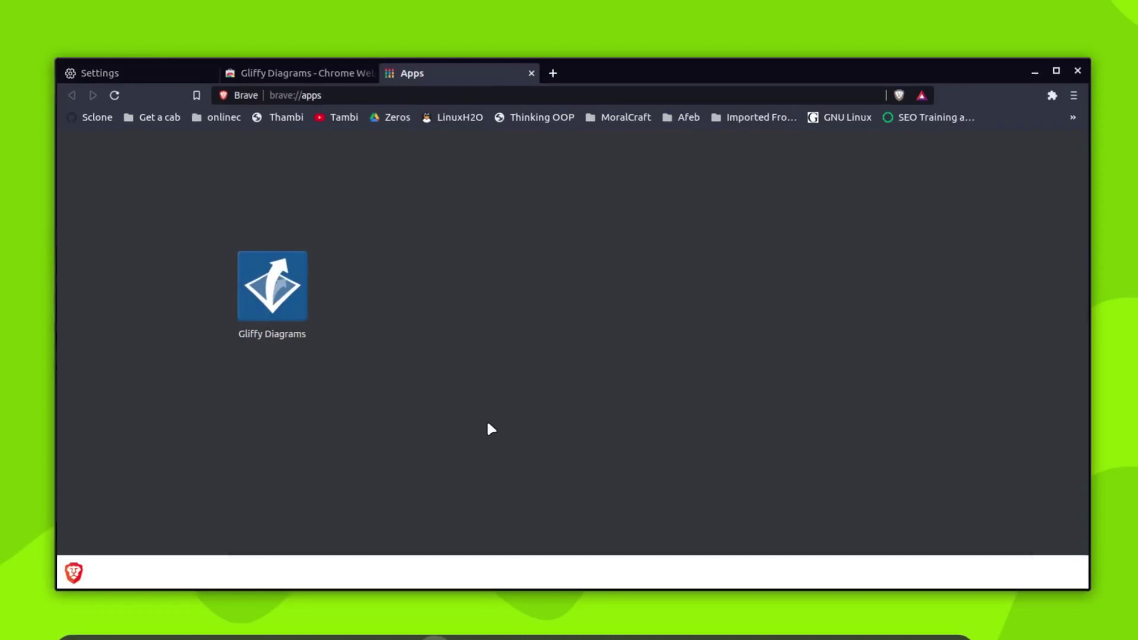
pyautogui.hotkey('ctrl', 'space')
pyautogui.write('gli')
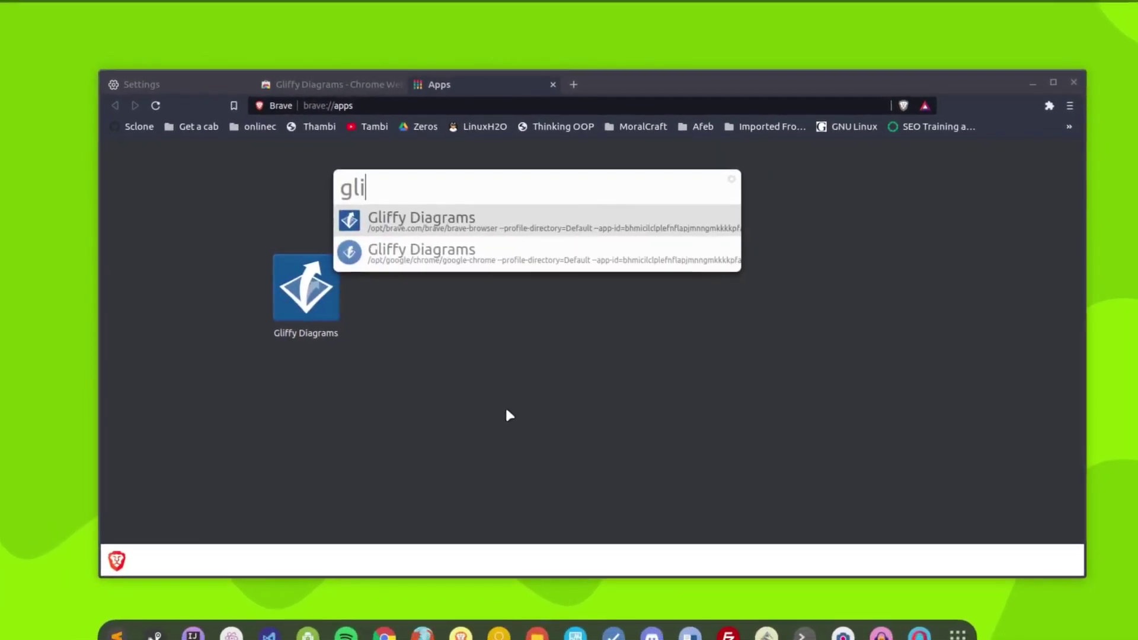
pyautogui.press('Return')
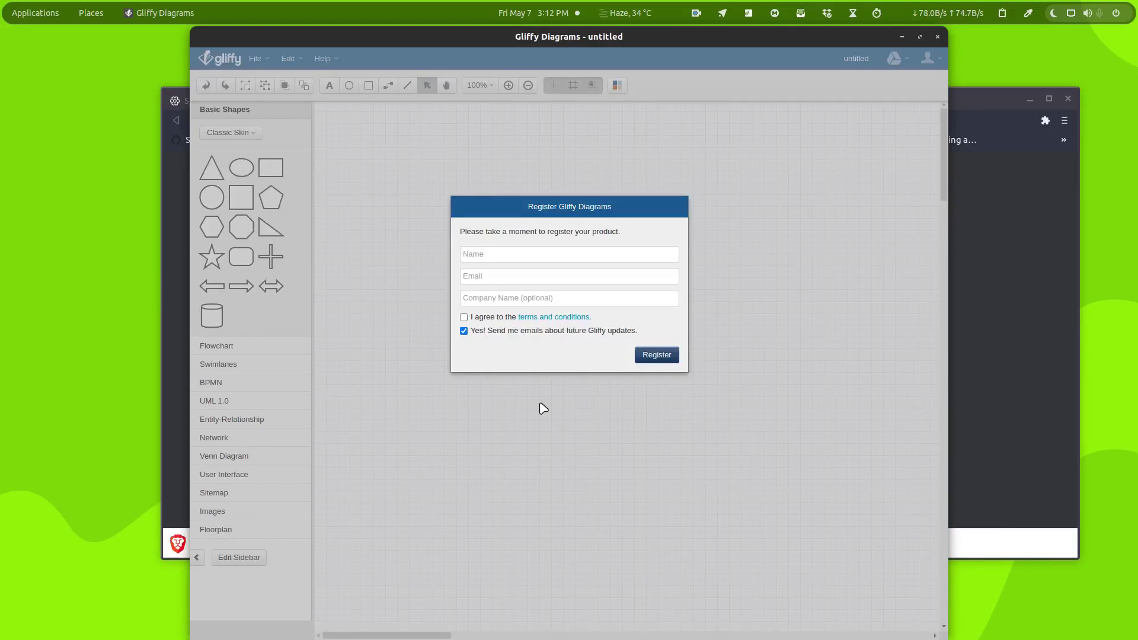
# - Register Gliffy Diagrams with a name and e-mail address
pyautogui.click(495, 275)
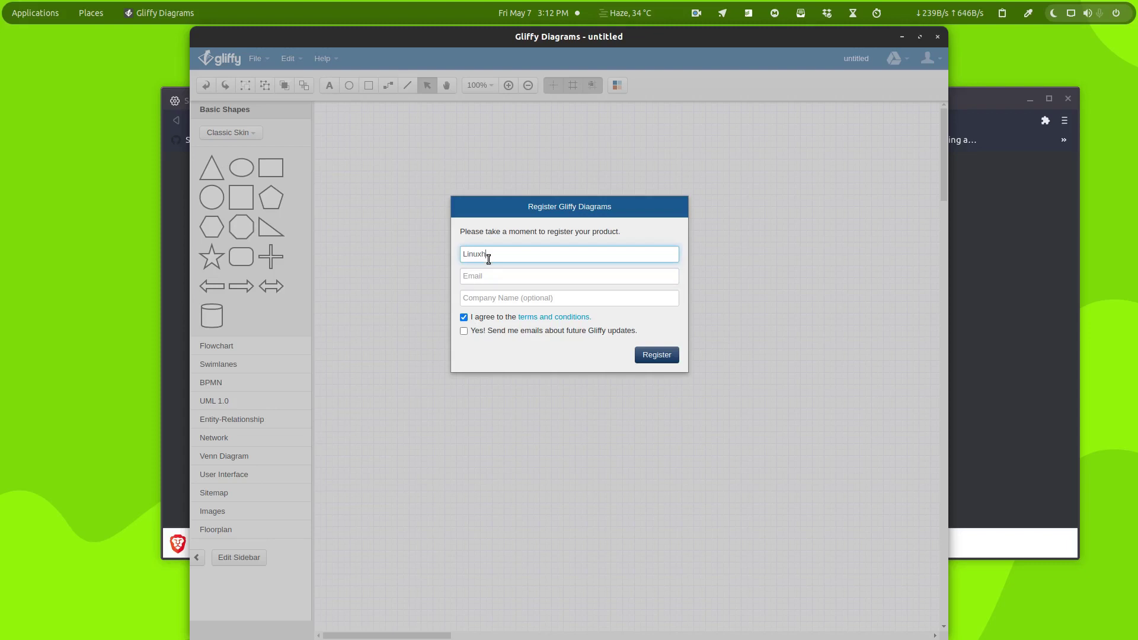
pyautogui.write('o')
pyautogui.press('Tab')
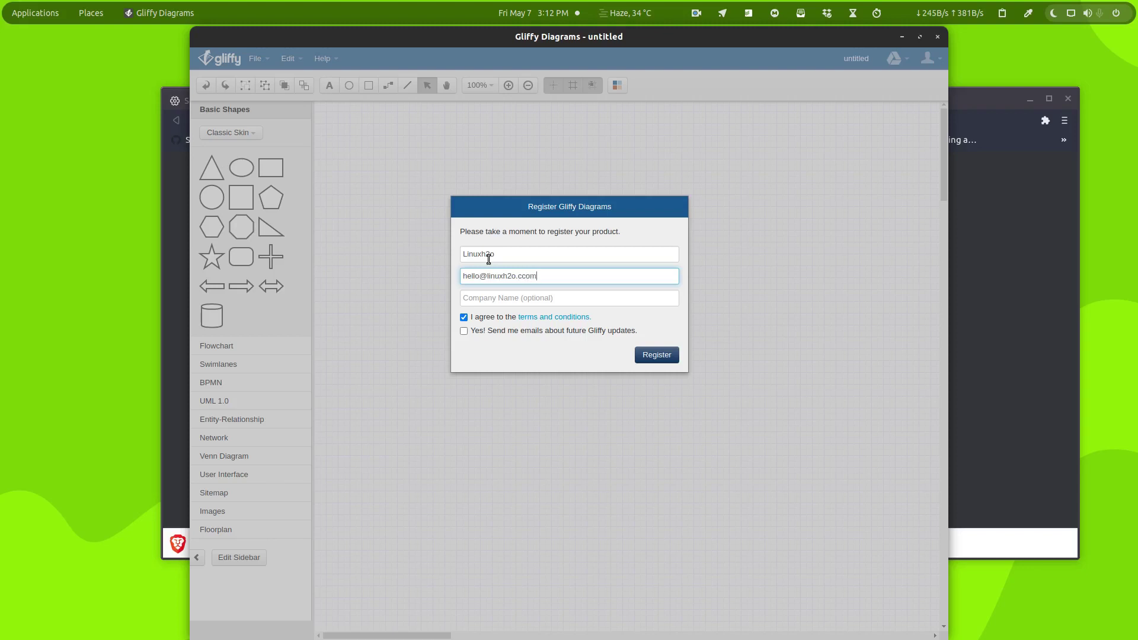
pyautogui.click(666, 358)
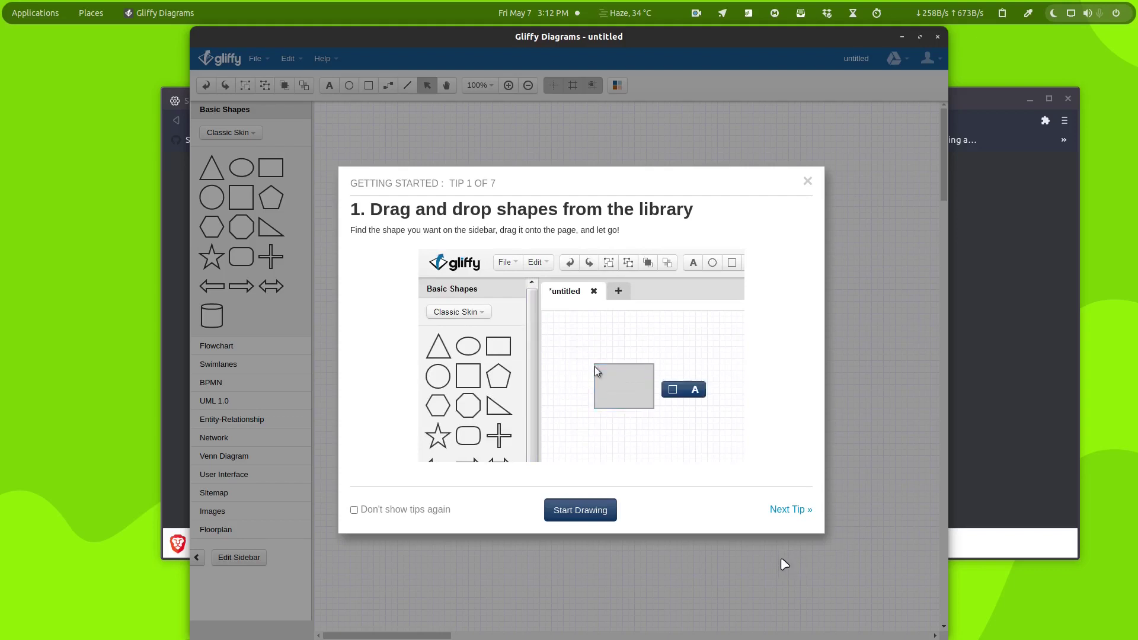
# - Page through the Getting Started tips, step back one, then start drawing
pyautogui.click(791, 511)
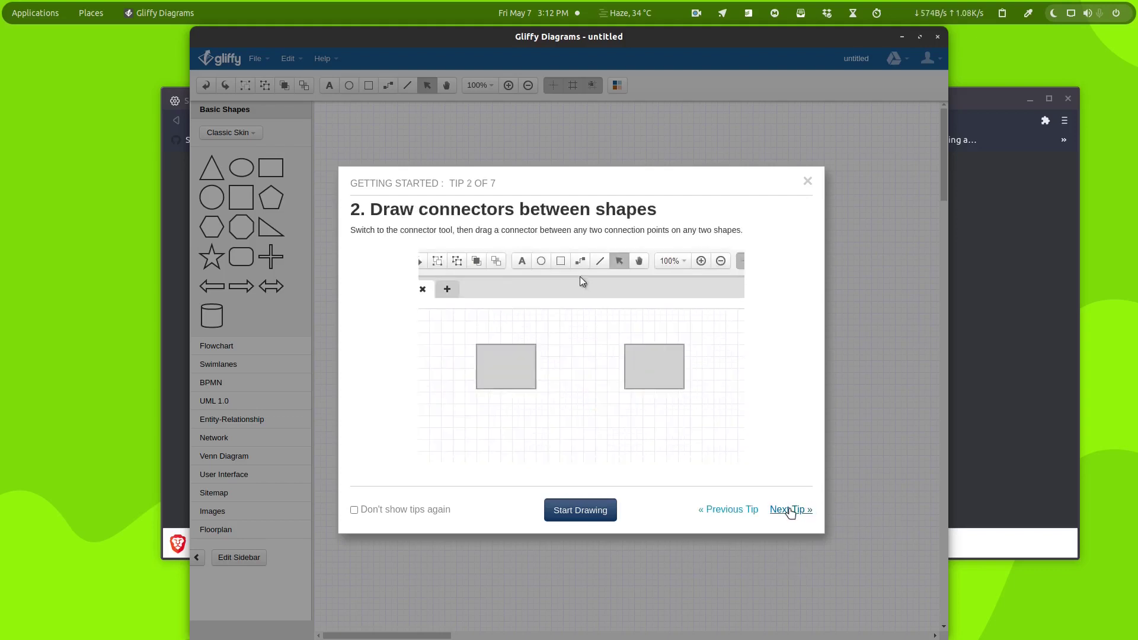
pyautogui.click(791, 510)
pyautogui.click(792, 512)
pyautogui.click(791, 511)
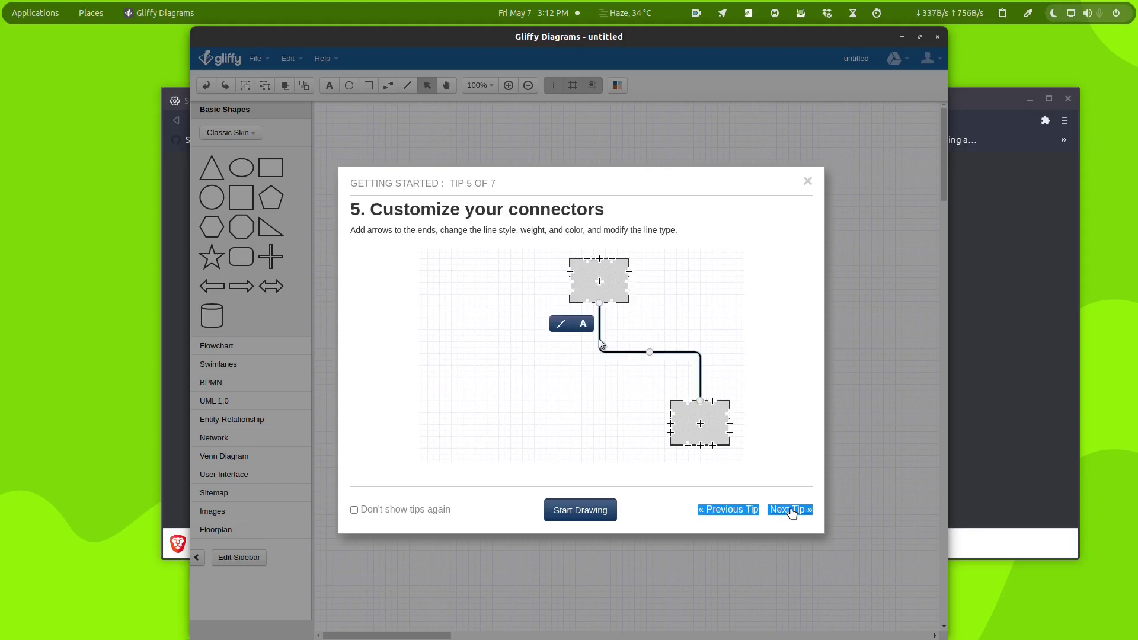
pyautogui.click(791, 511)
pyautogui.click(791, 511)
pyautogui.click(791, 511)
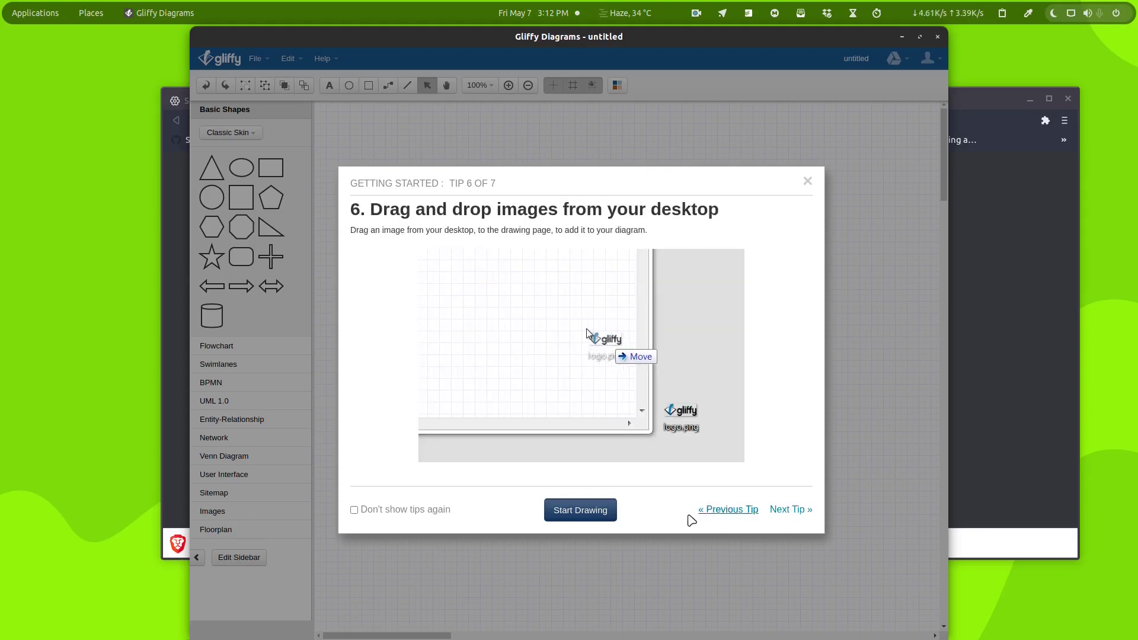
pyautogui.click(598, 513)
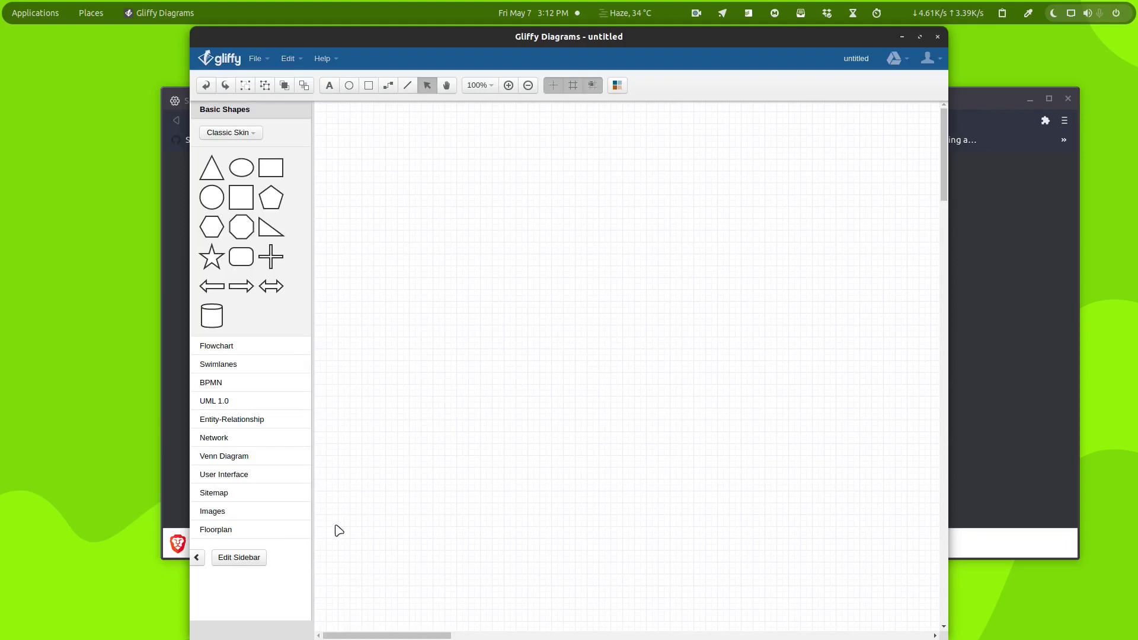
# - Maximize the window and place a parallelogram and a second terminator below the top terminator
pyautogui.click(920, 34)
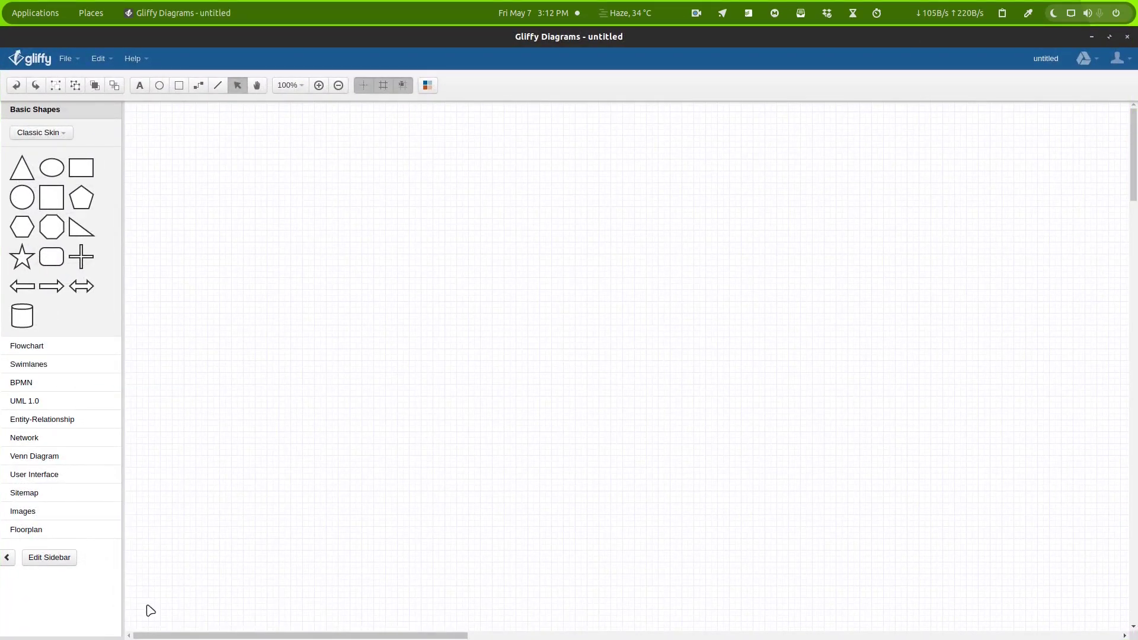
pyautogui.click(53, 348)
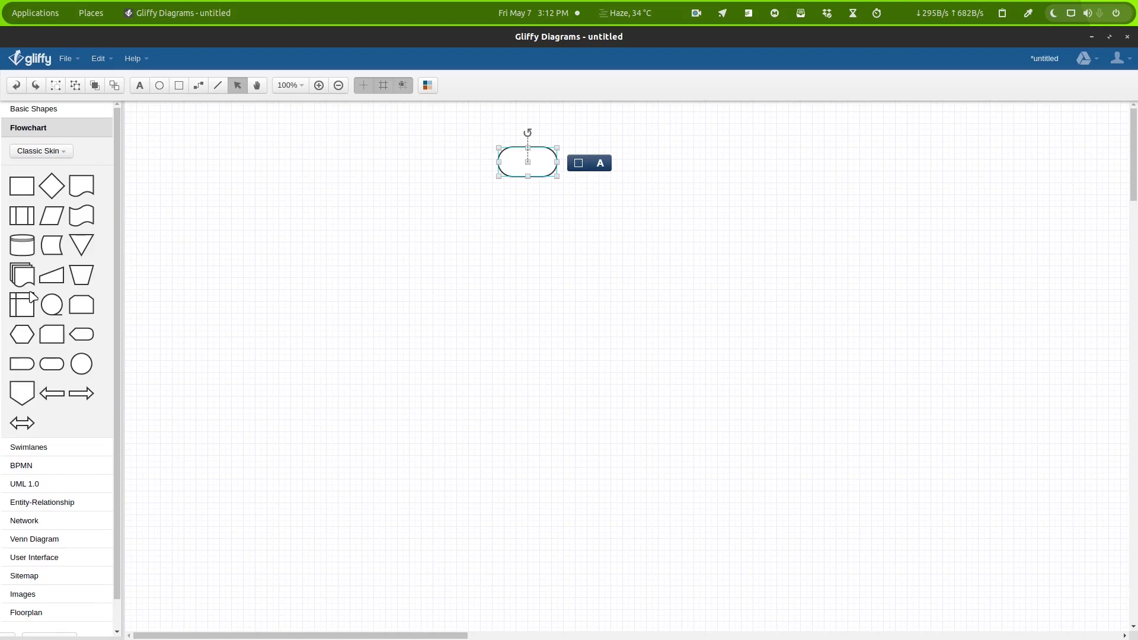
pyautogui.moveTo(509, 209); pyautogui.dragTo(503, 217)
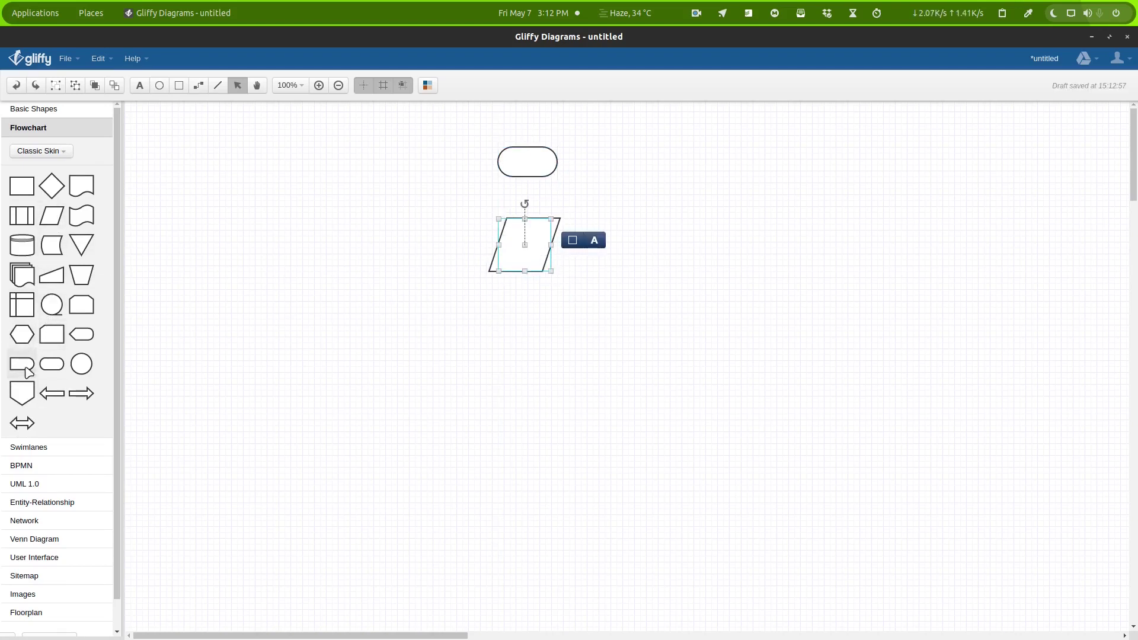
pyautogui.moveTo(47, 371); pyautogui.dragTo(486, 310)
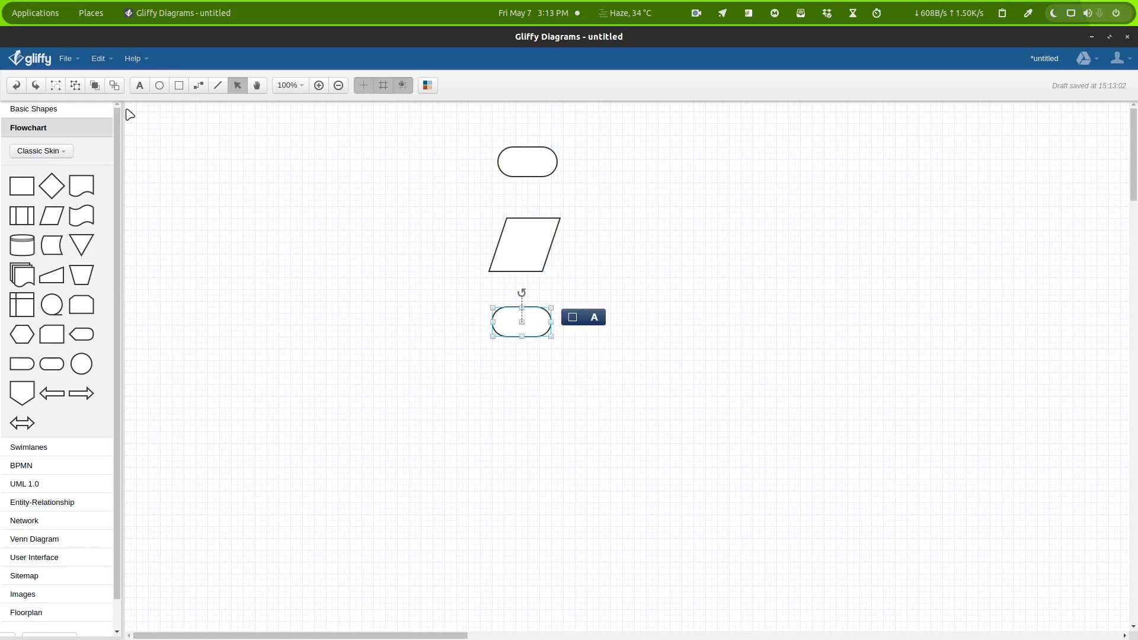
# - Connect terminator, parallelogram and lower terminator, and add a connected decision diamond beside them
pyautogui.click(199, 87)
pyautogui.moveTo(528, 177); pyautogui.dragTo(525, 218)
pyautogui.moveTo(525, 272); pyautogui.dragTo(524, 307)
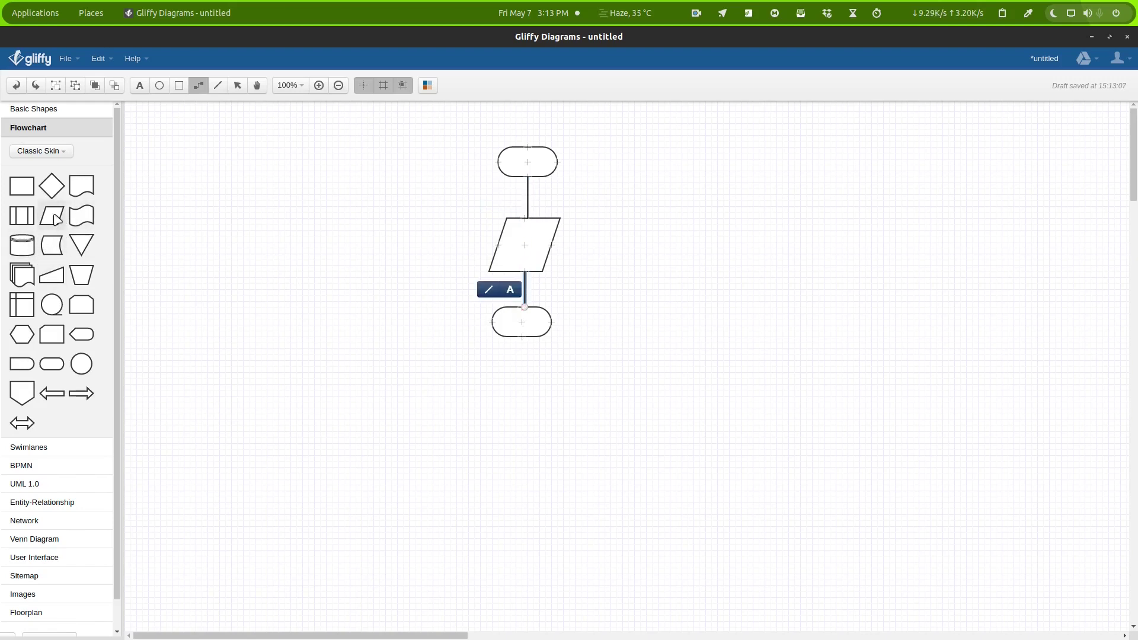
pyautogui.moveTo(51, 186); pyautogui.dragTo(615, 221)
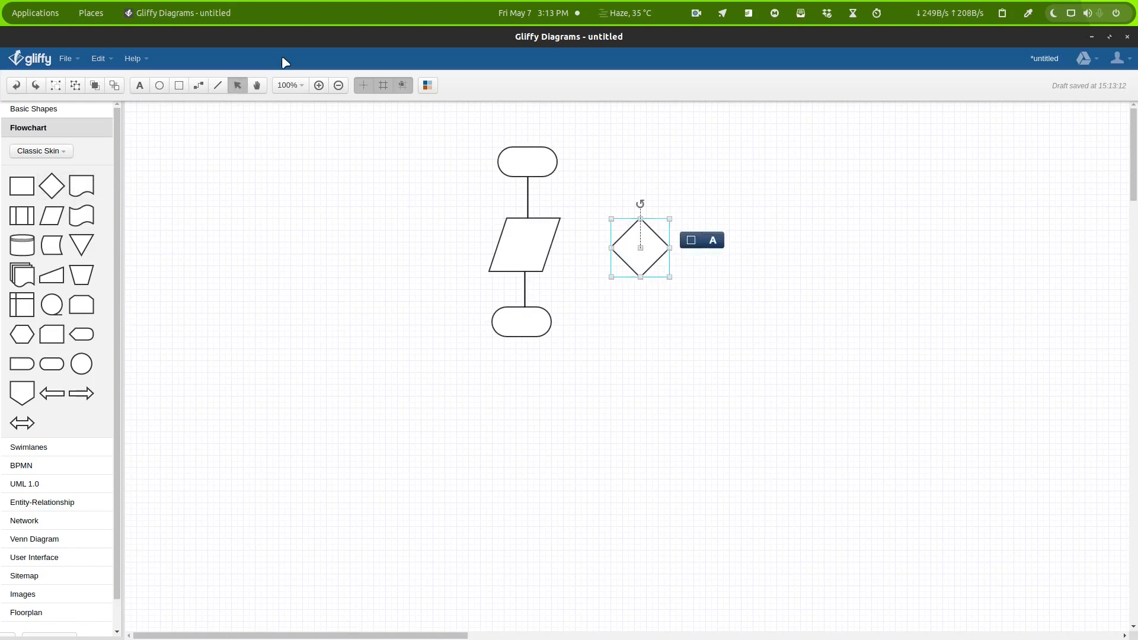
pyautogui.click(198, 84)
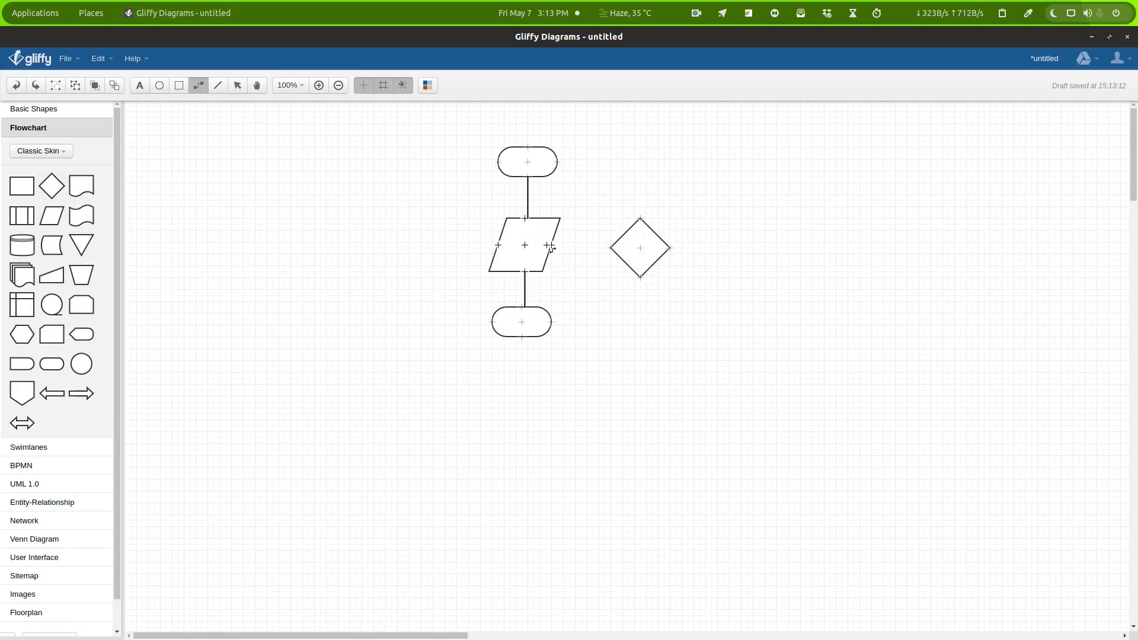
pyautogui.moveTo(550, 248); pyautogui.dragTo(551, 323)
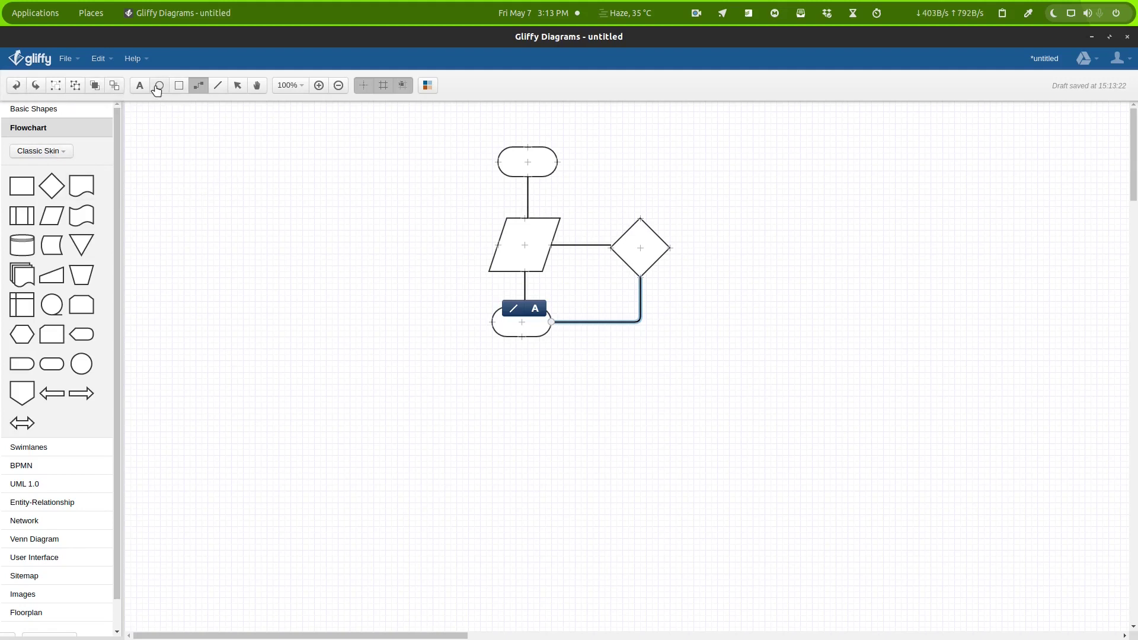
# - Select the whole flowchart, move it down-right and enlarge it
pyautogui.click(235, 88)
pyautogui.moveTo(432, 117); pyautogui.dragTo(717, 373)
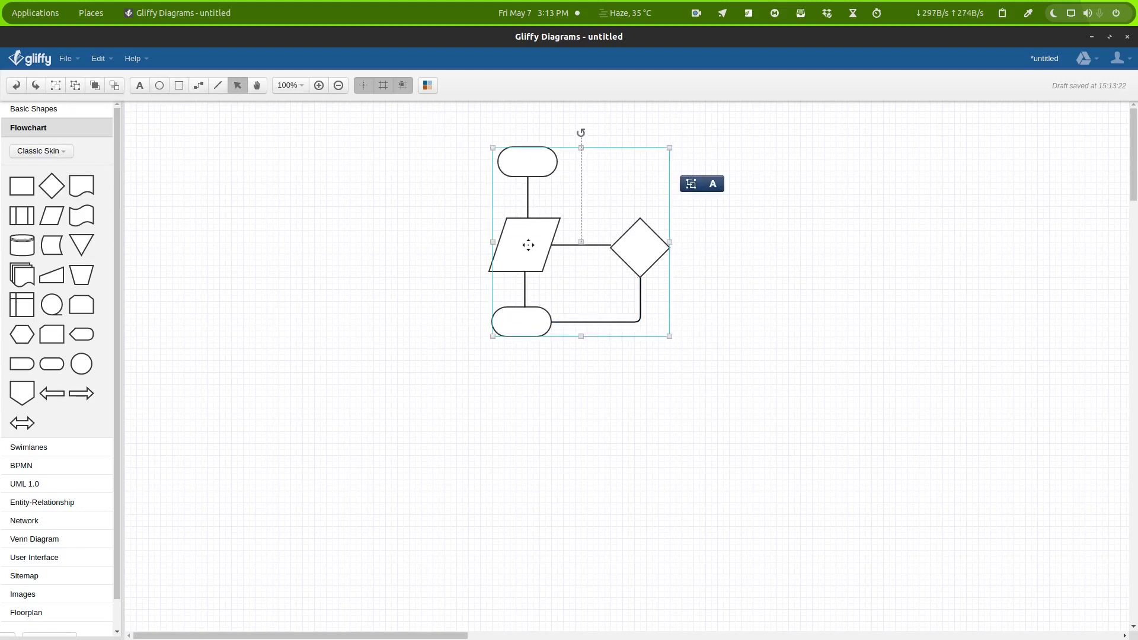
pyautogui.moveTo(560, 273); pyautogui.dragTo(572, 350)
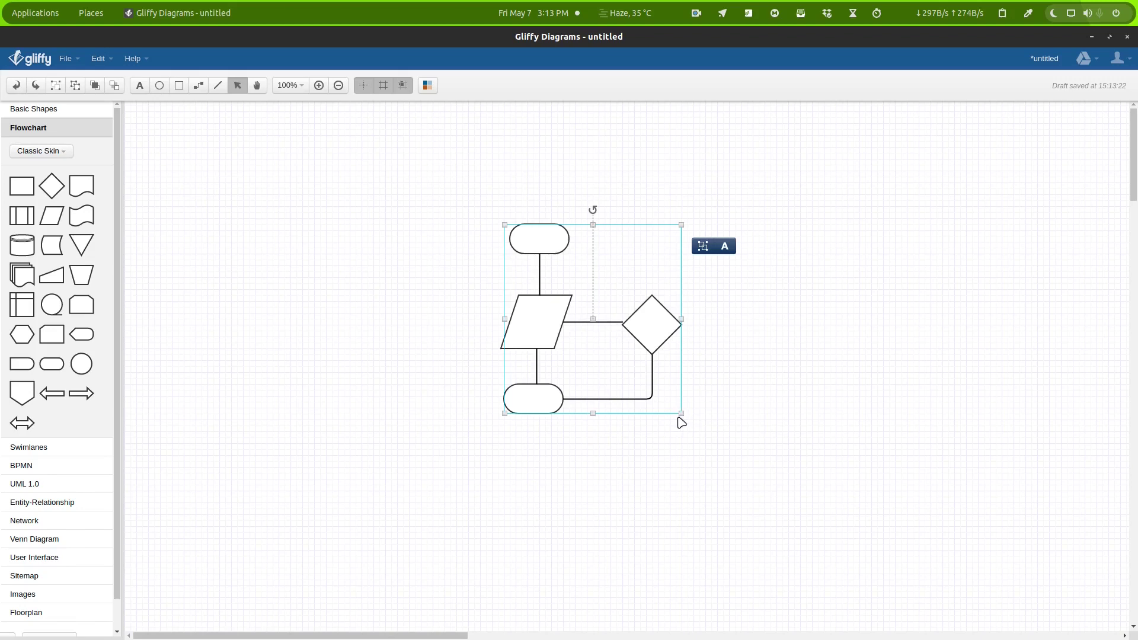
pyautogui.moveTo(679, 418); pyautogui.dragTo(772, 492)
# - Add an enlarged smartphone shape from the Network library left of the flowchart
pyautogui.click(873, 346)
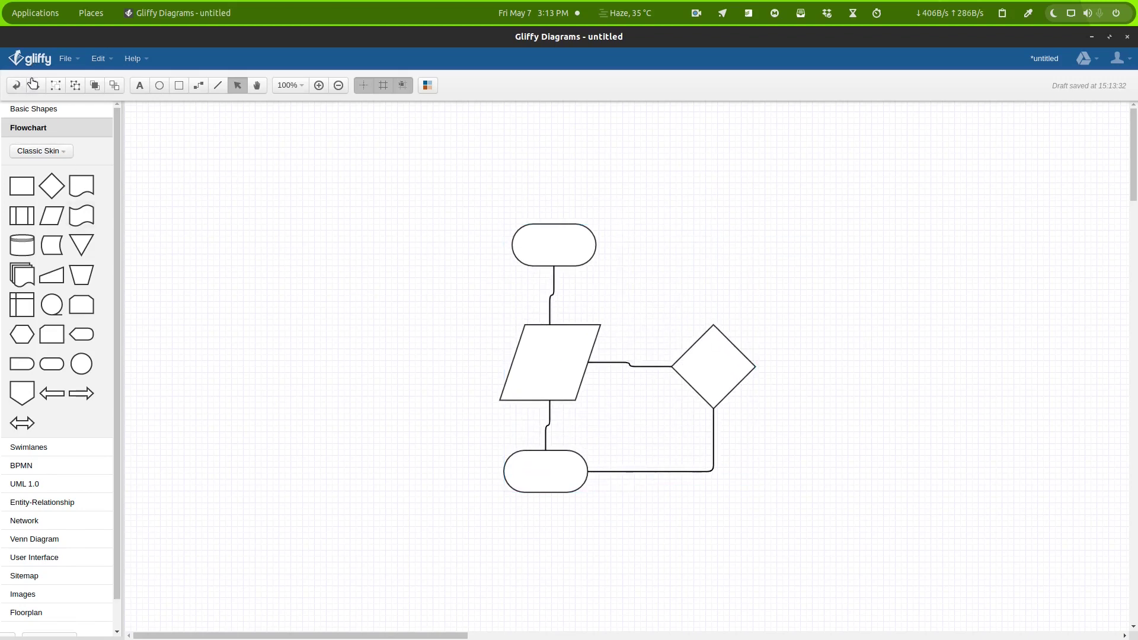
pyautogui.click(74, 61)
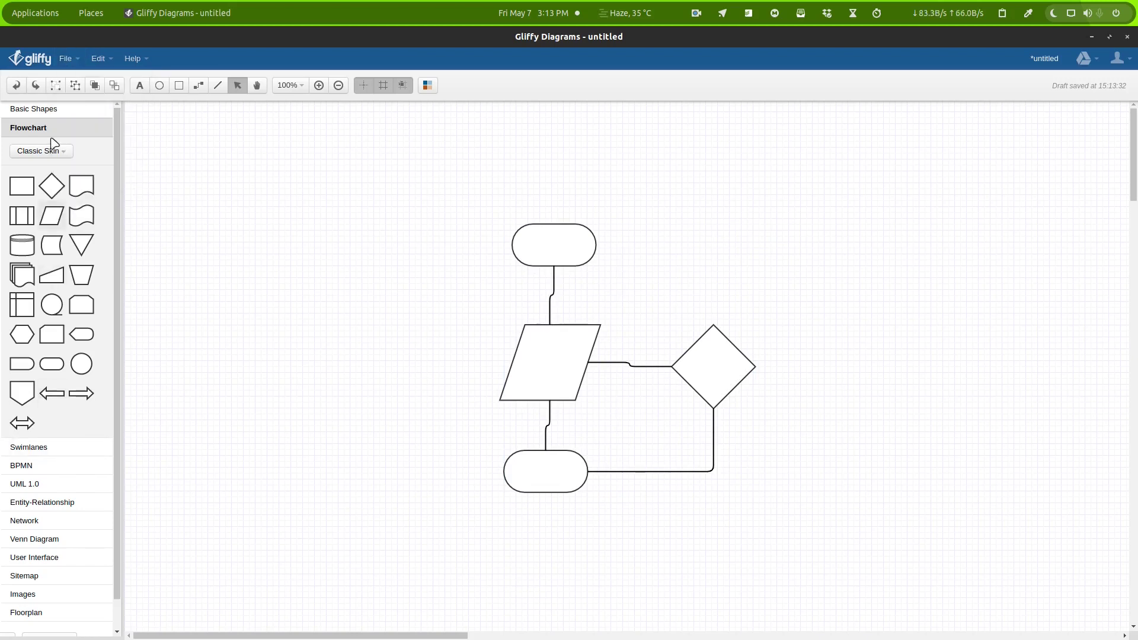
pyautogui.scroll(-1, 71, 255)
pyautogui.click(68, 492)
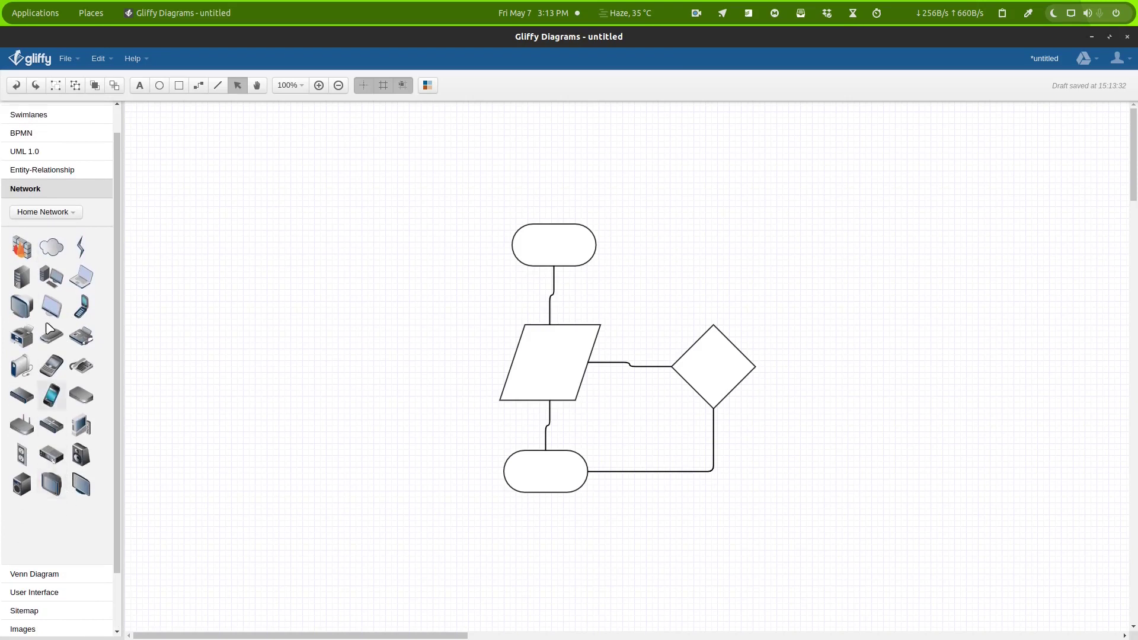
pyautogui.moveTo(61, 396); pyautogui.dragTo(267, 230)
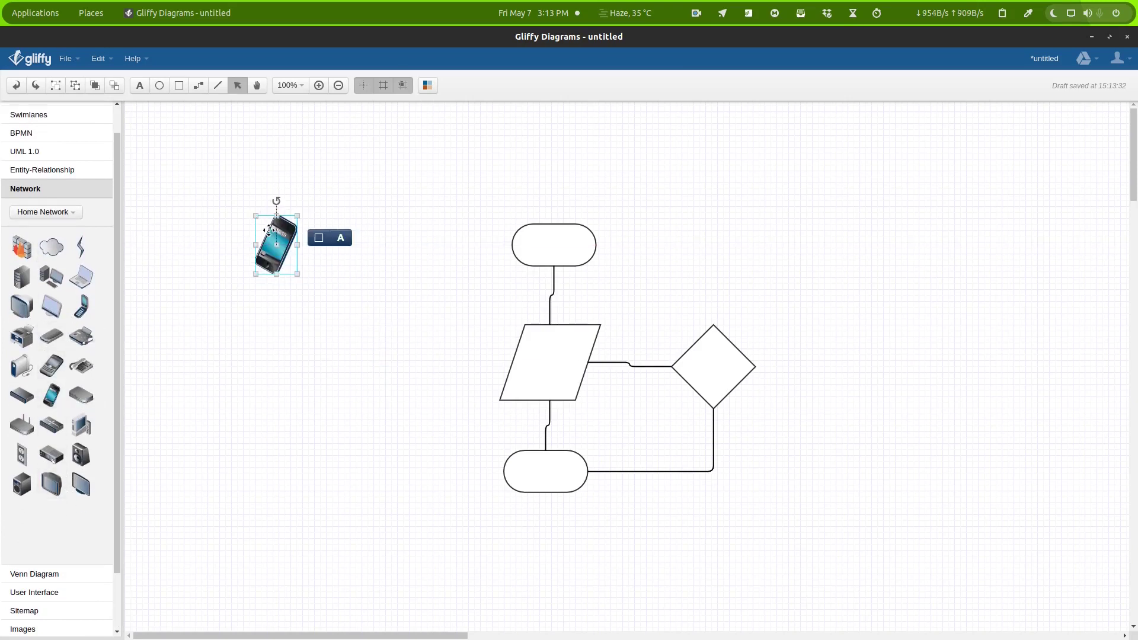
pyautogui.moveTo(298, 274); pyautogui.dragTo(343, 320)
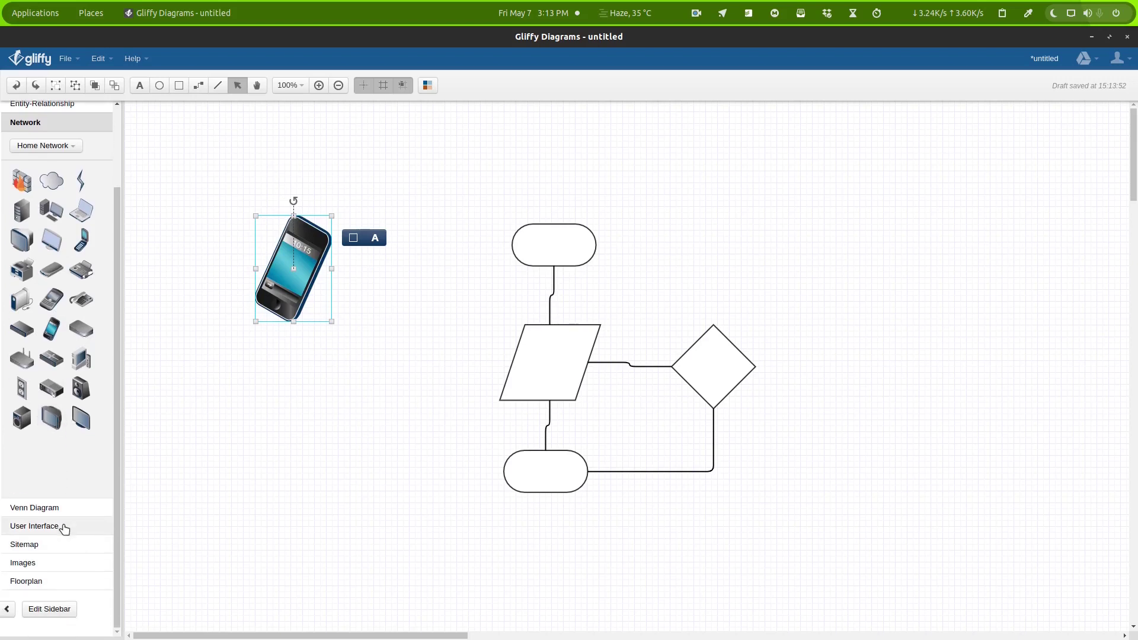
# - Place a widened browser-window shape from User Interface at the top right
pyautogui.click(61, 528)
pyautogui.moveTo(24, 314); pyautogui.dragTo(875, 199)
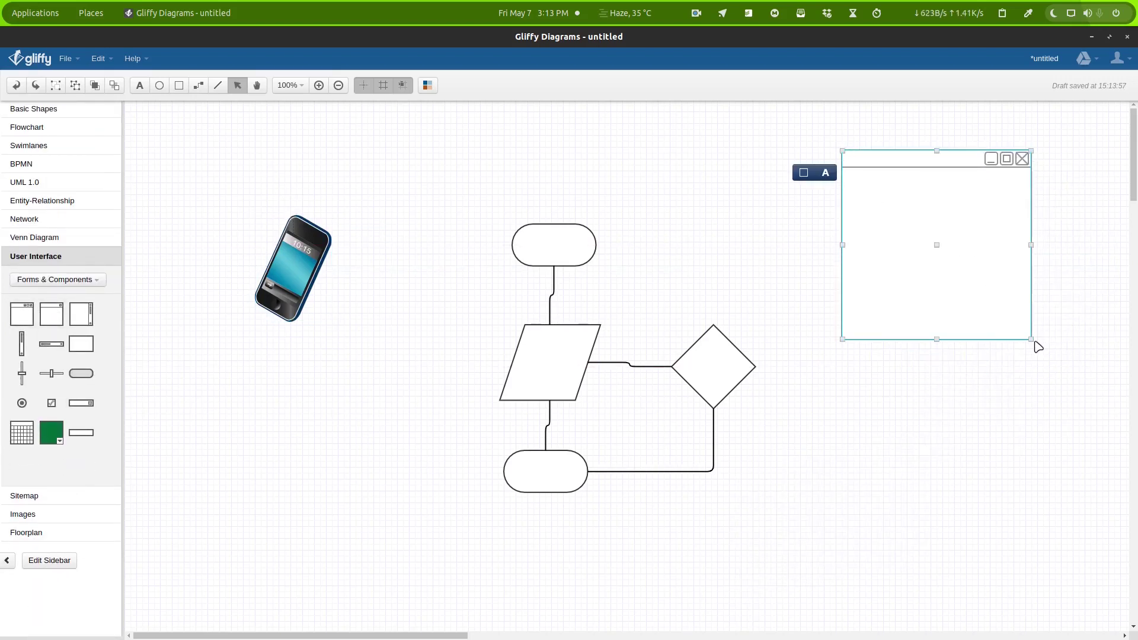
pyautogui.moveTo(1031, 340); pyautogui.dragTo(1079, 334)
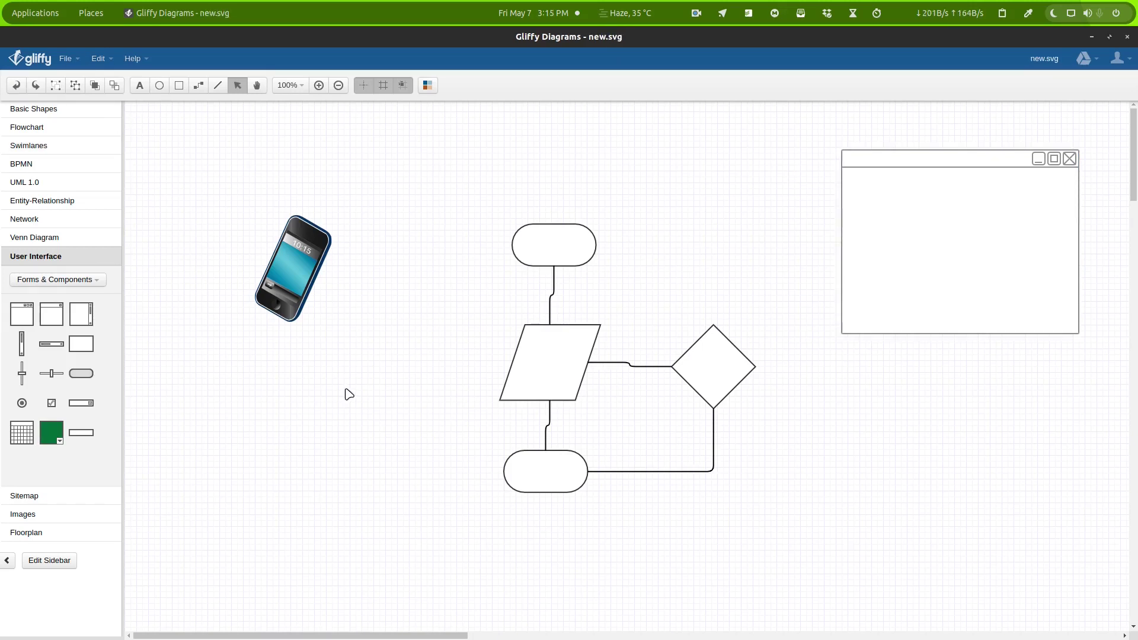
# - Delete the smartphone and browser-window shapes from the canvas
pyautogui.moveTo(212, 188); pyautogui.dragTo(403, 358)
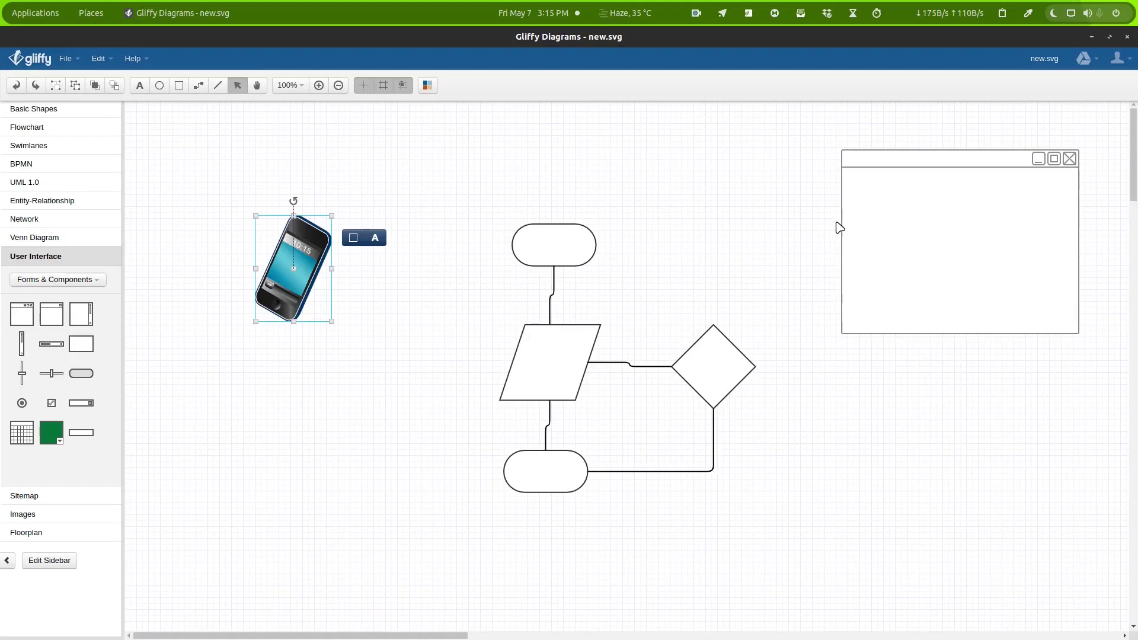
pyautogui.press('Delete')
pyautogui.click(861, 219)
pyautogui.press('Delete')
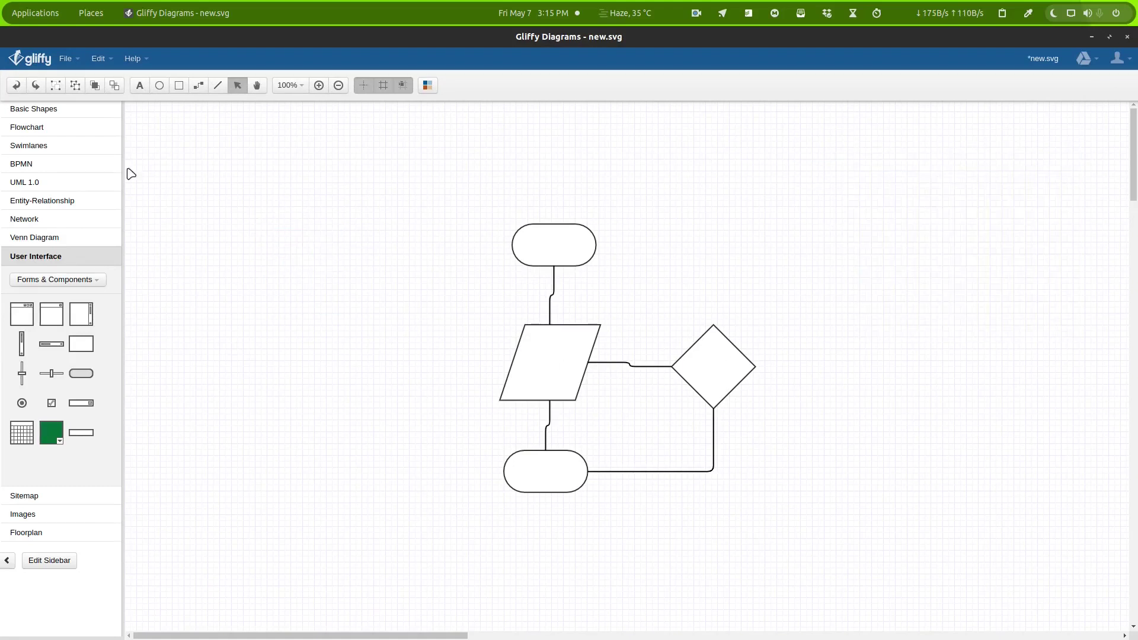
# - Select the flowchart and export it as a PNG named new
pyautogui.moveTo(421, 183); pyautogui.dragTo(816, 527)
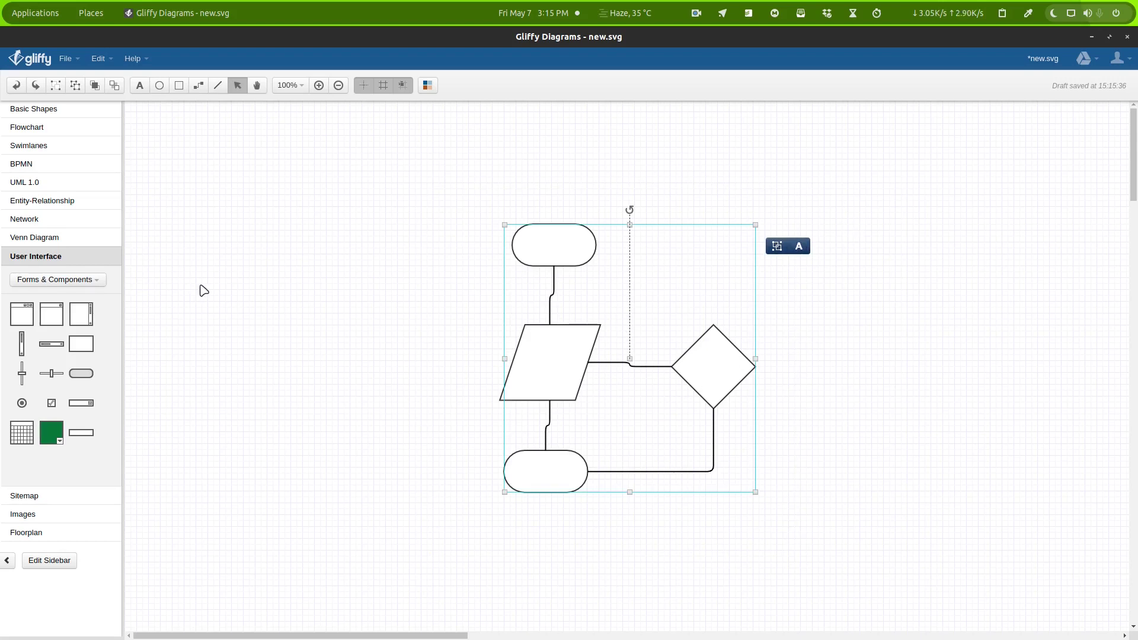
pyautogui.click(67, 58)
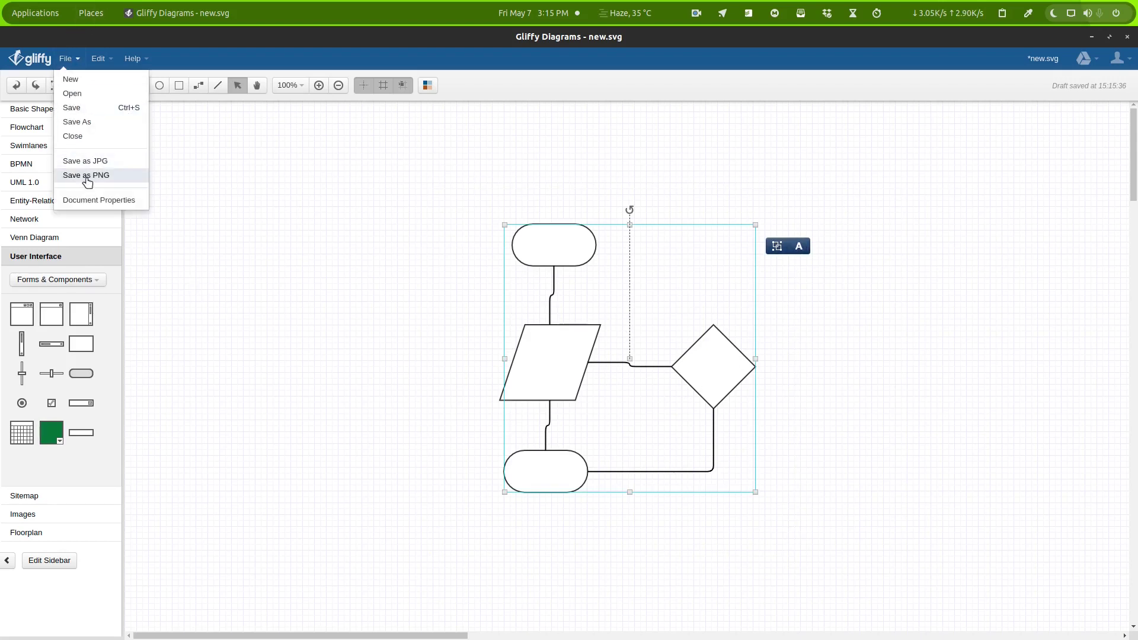
pyautogui.click(110, 175)
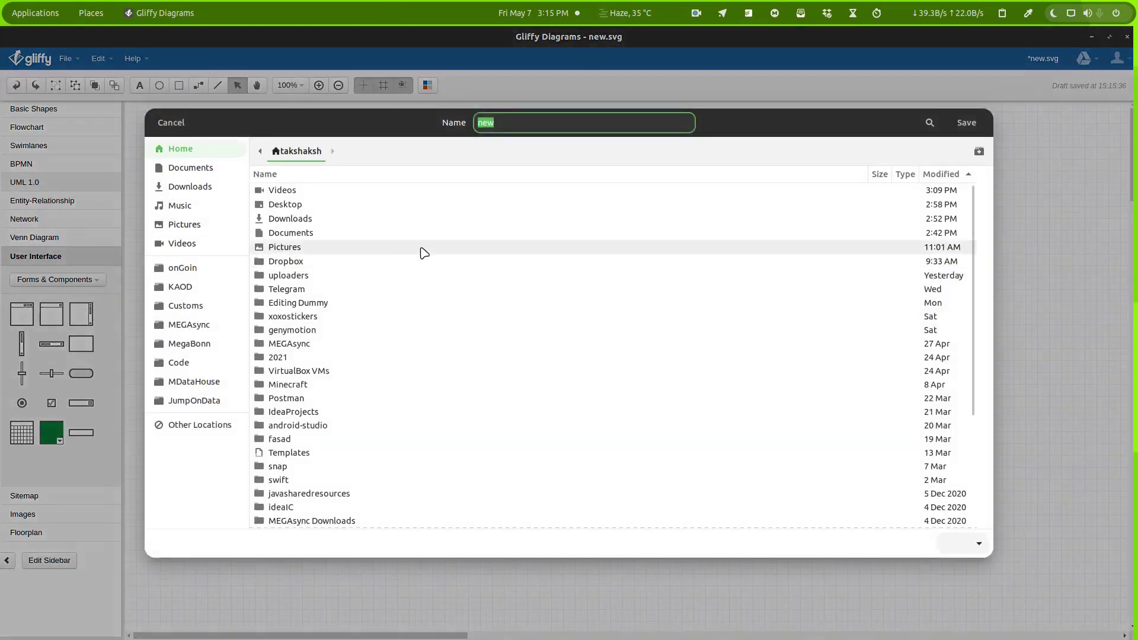
pyautogui.click(966, 122)
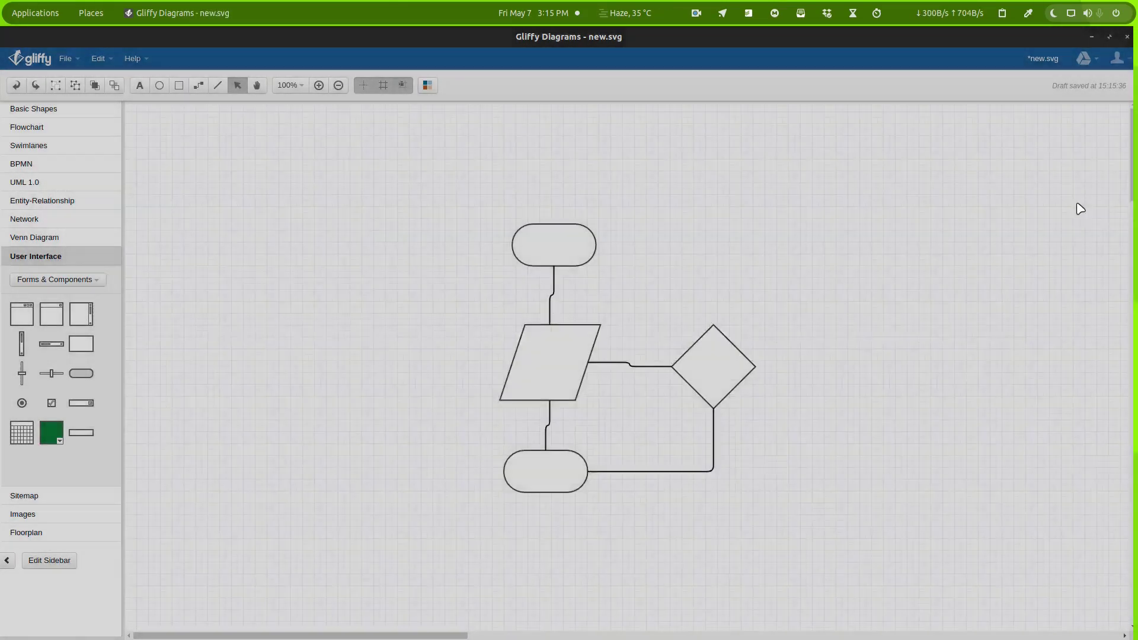
# - Minimize Gliffy, then preview the exported 'new' image from the Home folder and close it
pyautogui.click(1090, 36)
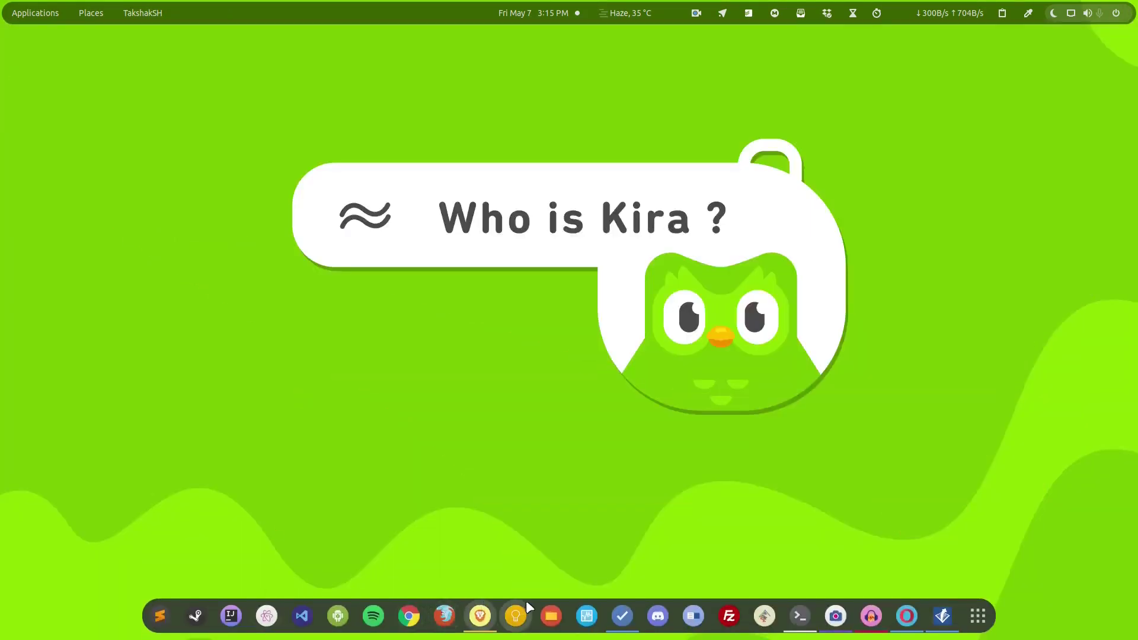
pyautogui.click(550, 616)
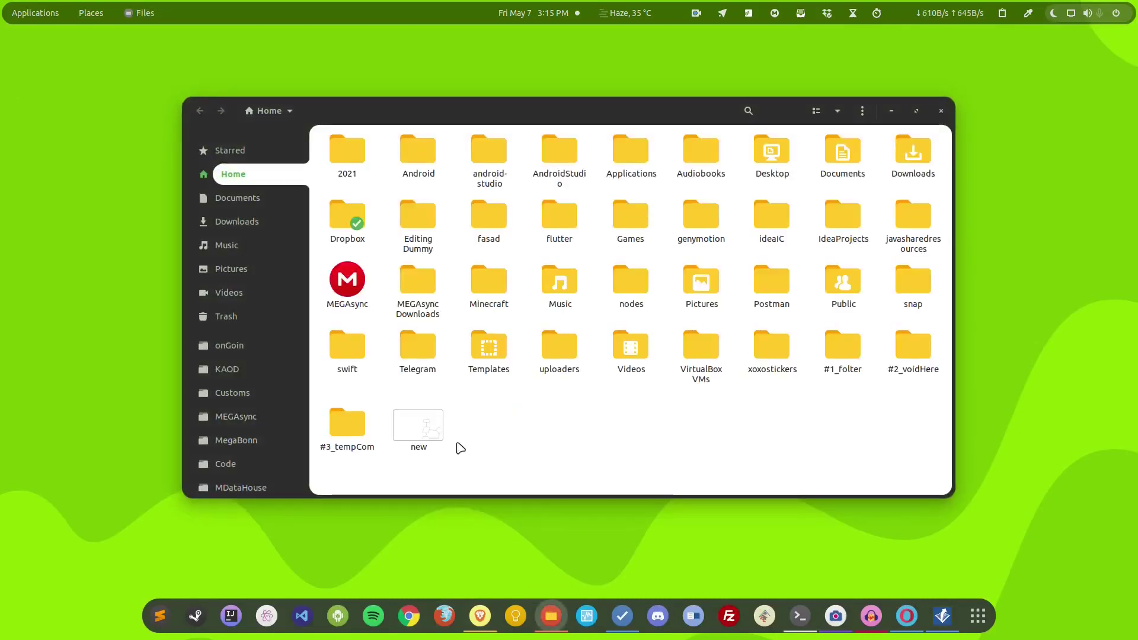
pyautogui.click(431, 441)
pyautogui.doubleClick(432, 442)
pyautogui.scroll(3, 685, 324)
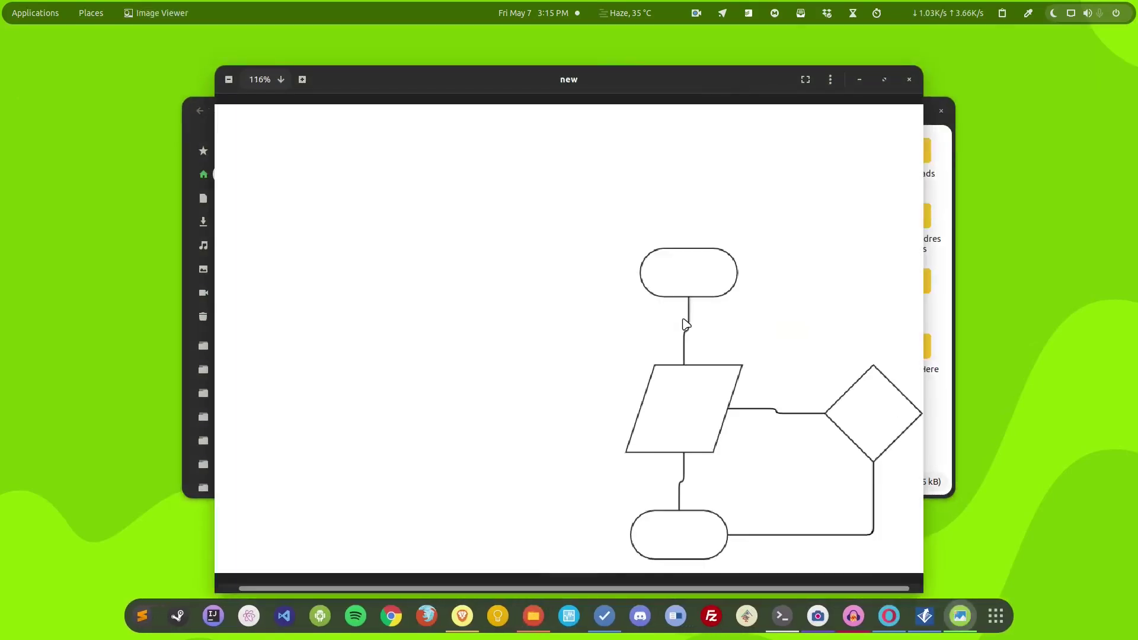
pyautogui.click(908, 80)
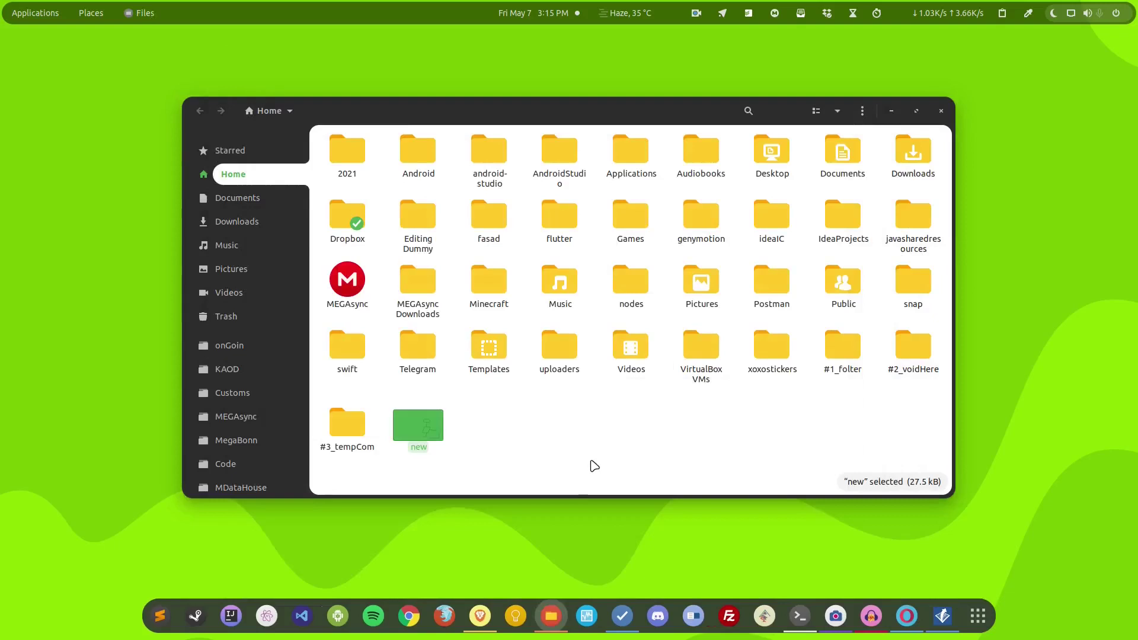
# - Bring Gliffy Diagrams with the new.svg flowchart back to the front and show its Google Drive account options
pyautogui.click(943, 617)
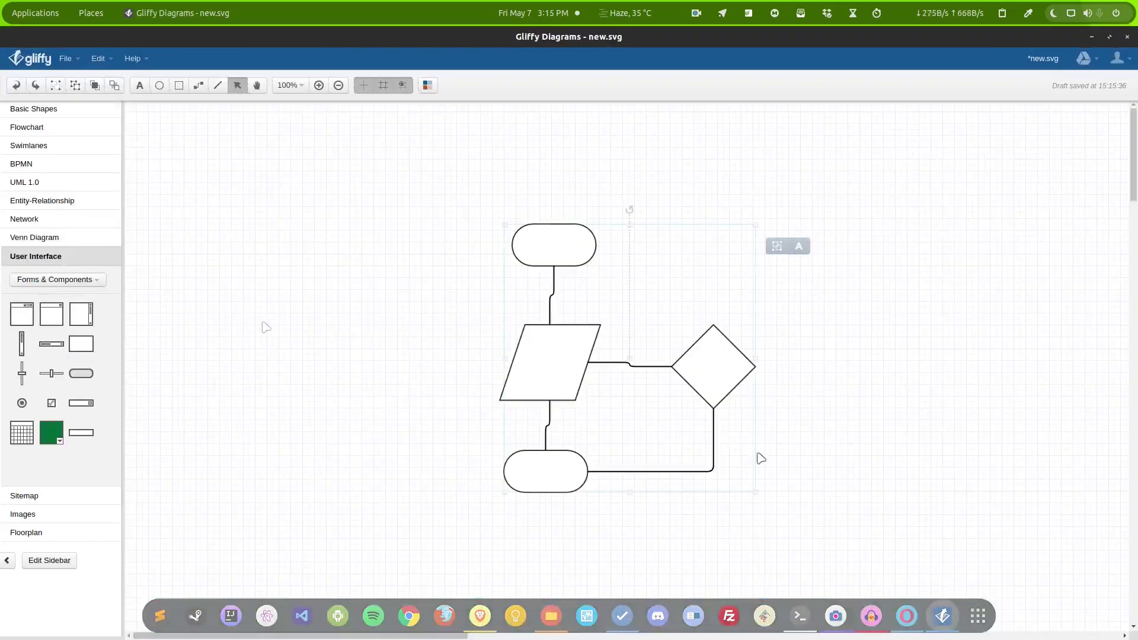
pyautogui.click(1095, 59)
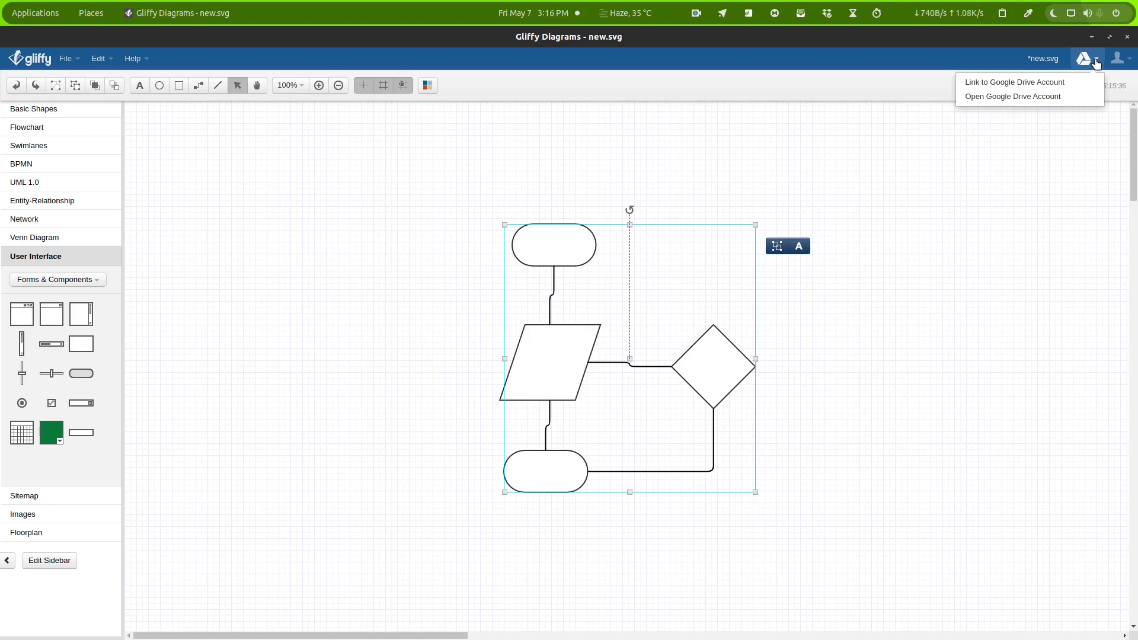